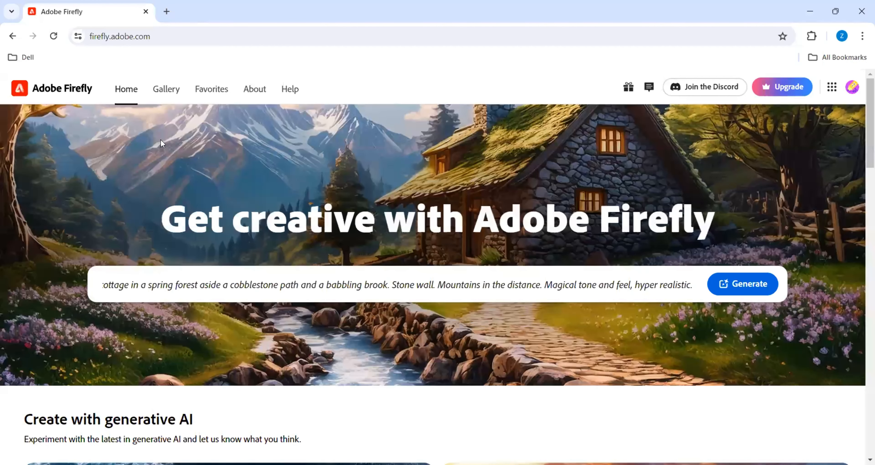
Open the Text to image generator from the generative AI tools on the Firefly home page.
scroll(161, 139, "down", 5)
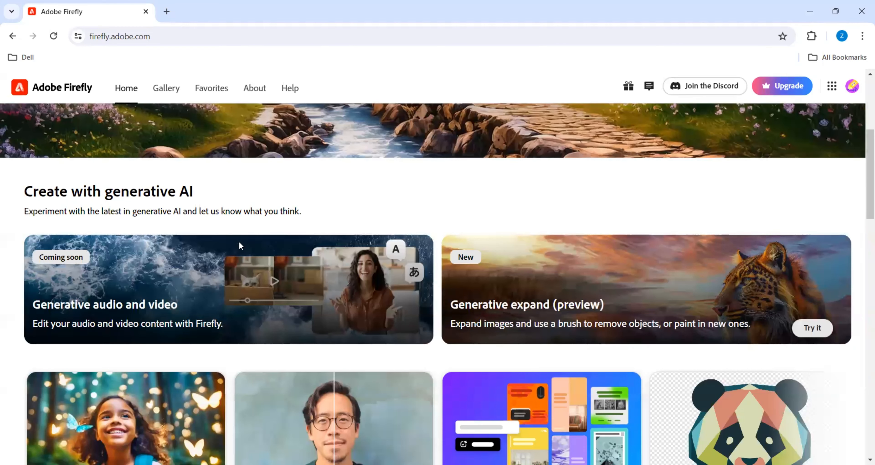
scroll(238, 245, "down", 4)
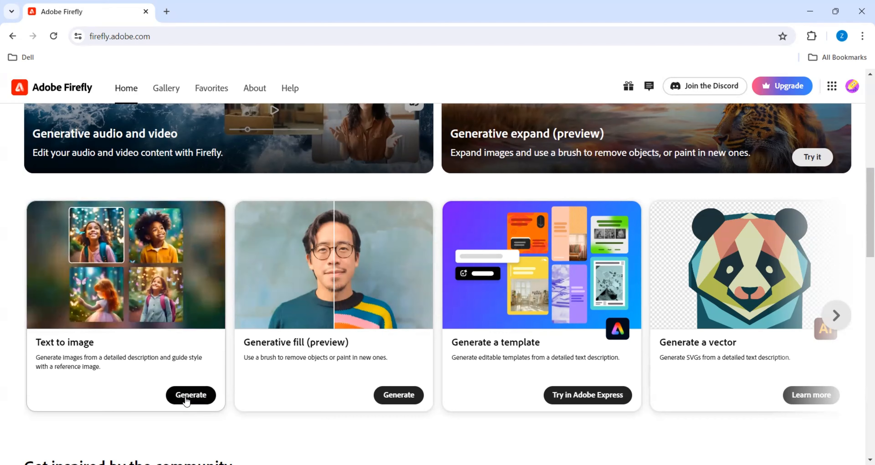
scroll(187, 401, "down", 1)
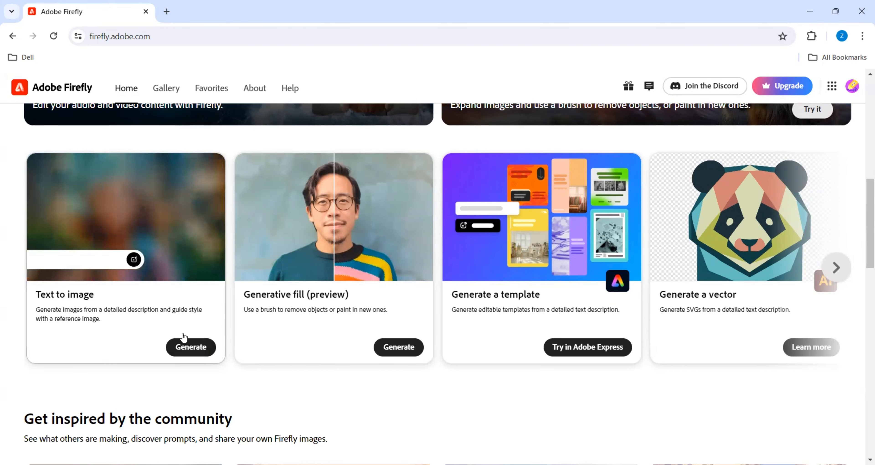
left_click(198, 351)
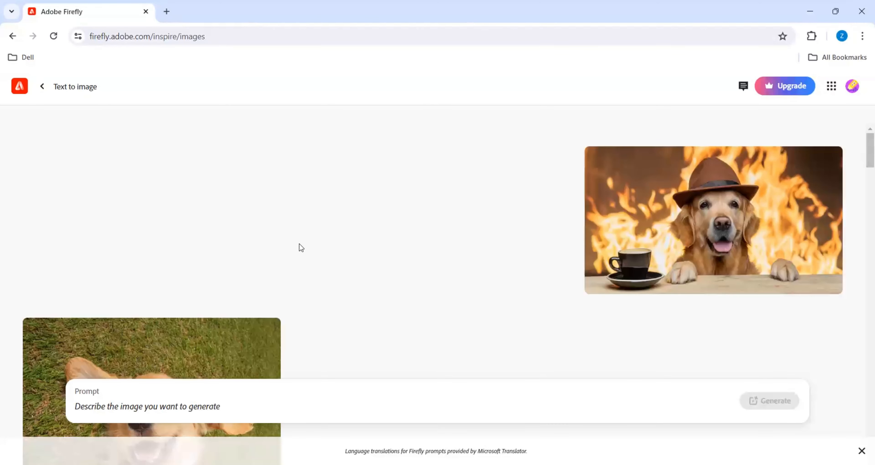
Enter the prompt "CEO discussing with his clients" and generate images from it.
scroll(302, 239, "down", 2)
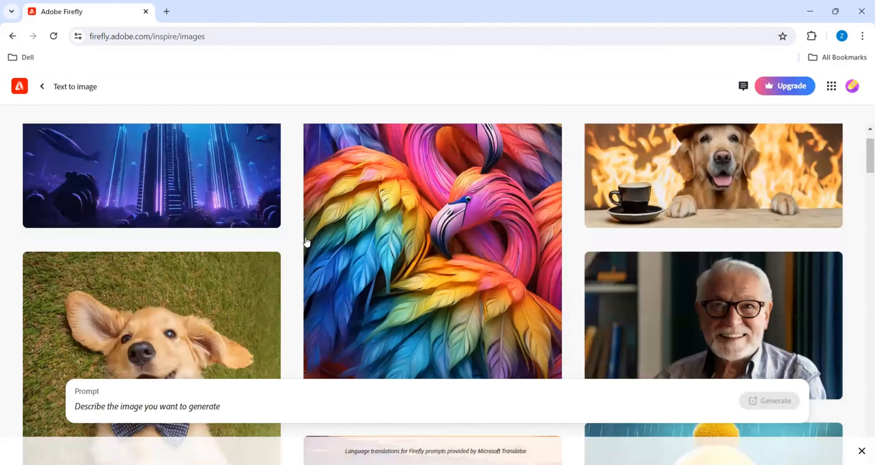
scroll(307, 242, "down", 10)
scroll(307, 242, "down", 10)
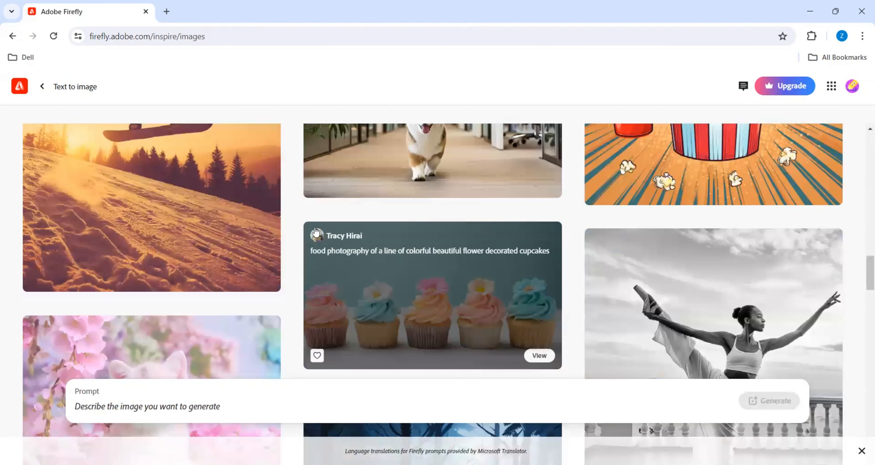
scroll(314, 236, "up", 12)
scroll(316, 232, "up", 10)
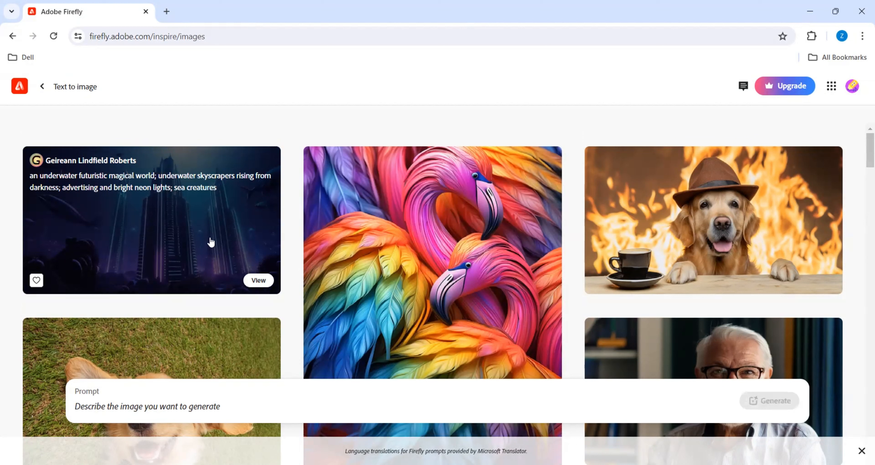
left_click(229, 409)
mouse_move(328, 346)
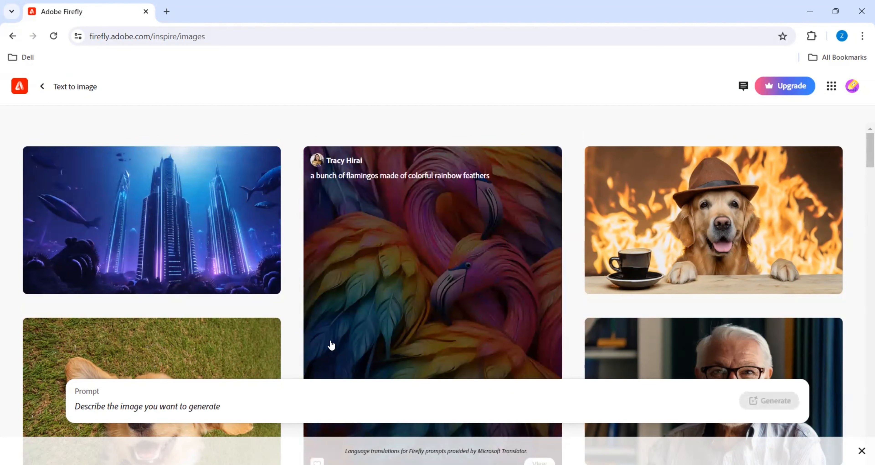
type("CE")
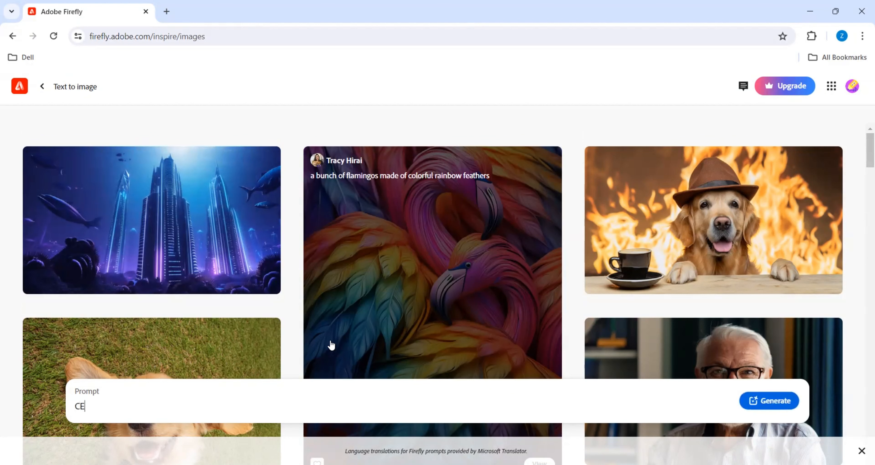
type("O discussing with his client")
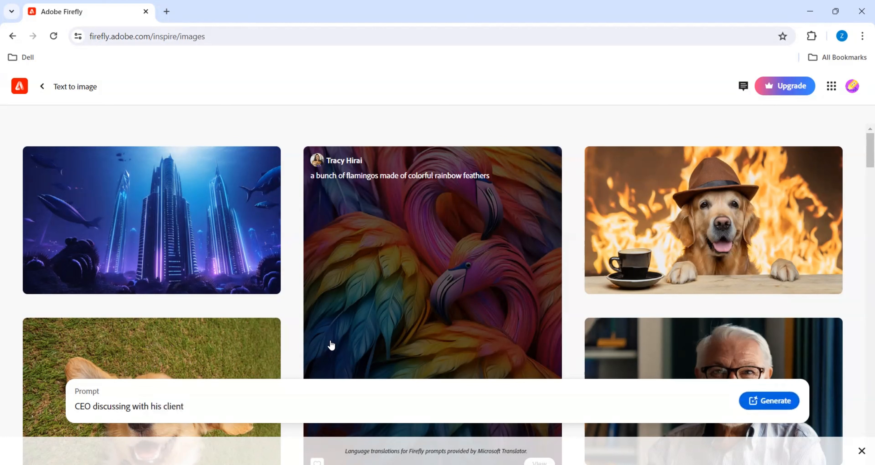
type("s")
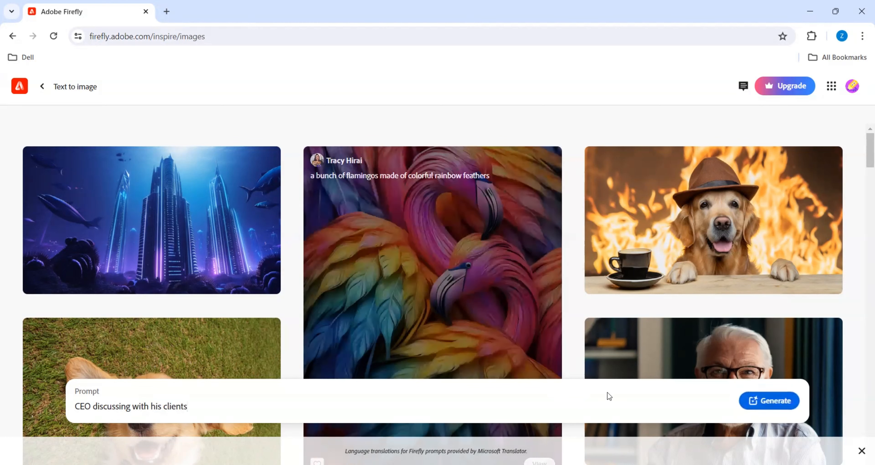
left_click(769, 401)
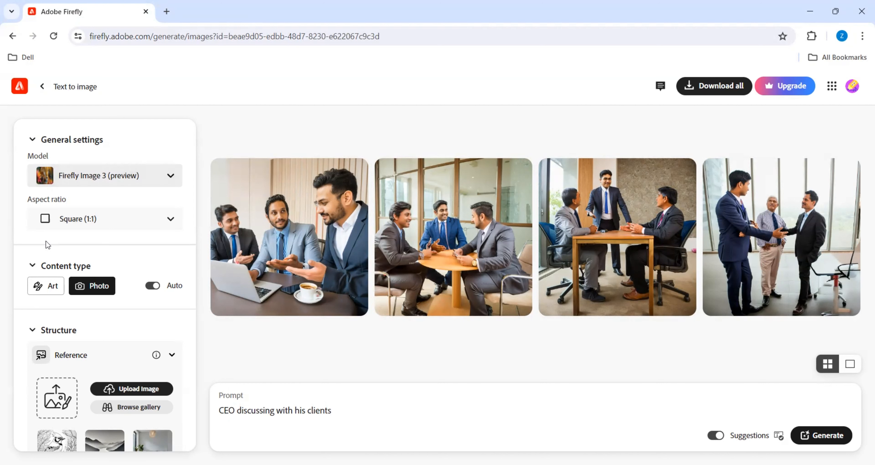
Examine the edit options for the first generated image and the available Firefly image models.
mouse_move(293, 233)
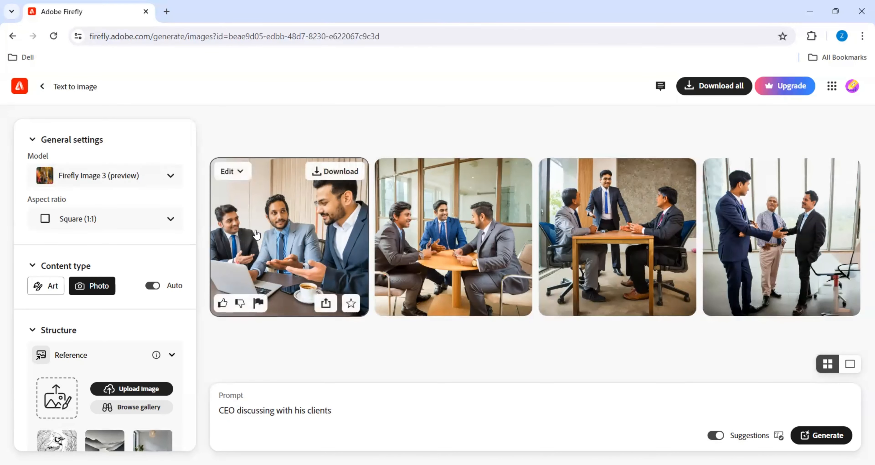
left_click(237, 173)
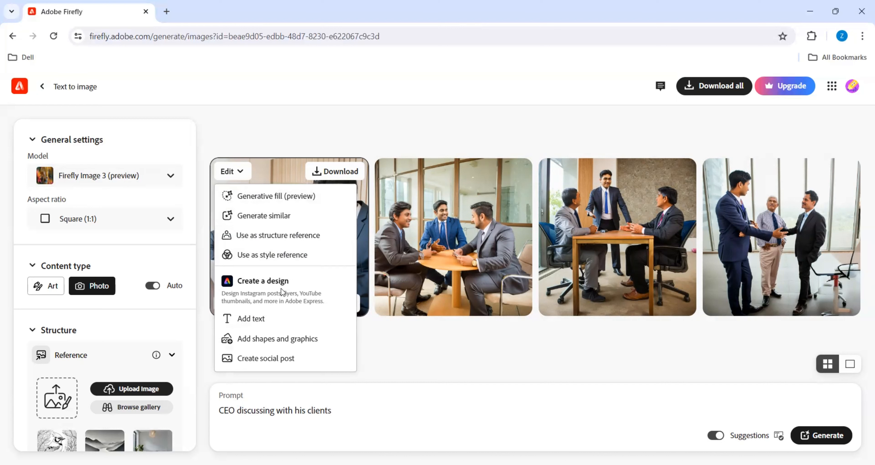
left_click(371, 136)
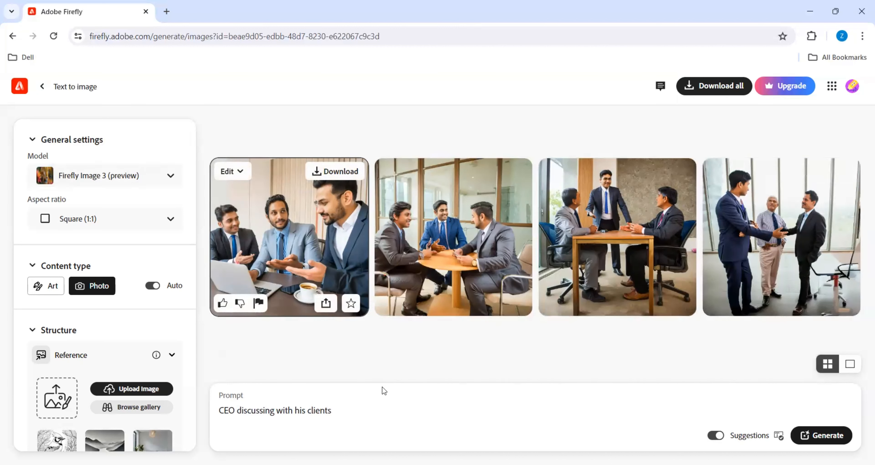
left_click(170, 178)
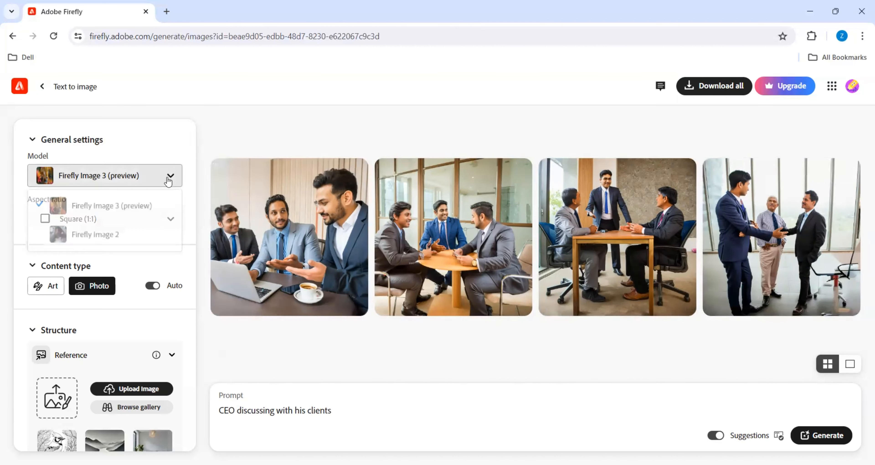
left_click(169, 180)
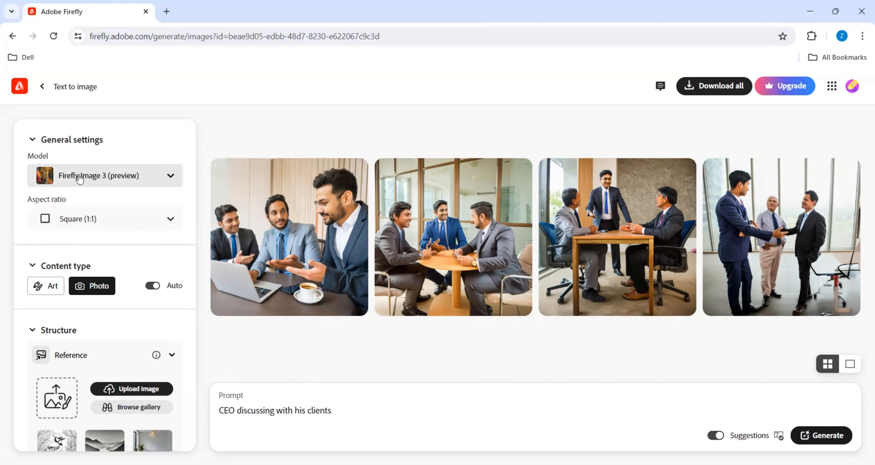
left_click(170, 183)
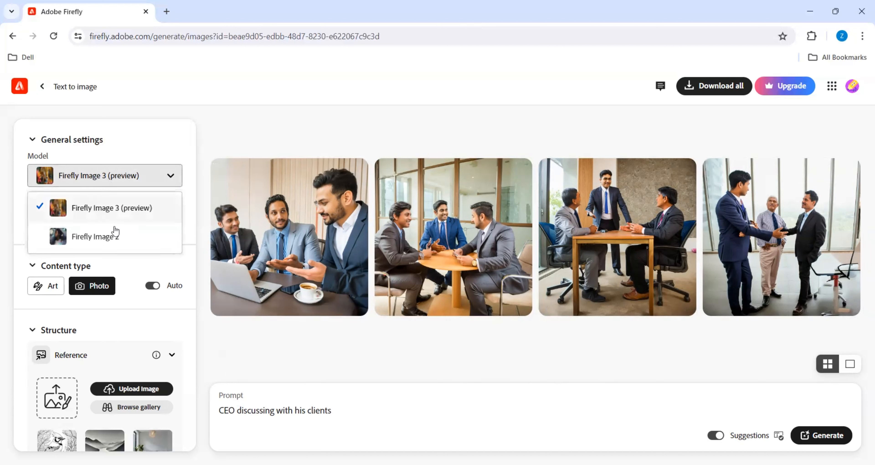
left_click(173, 180)
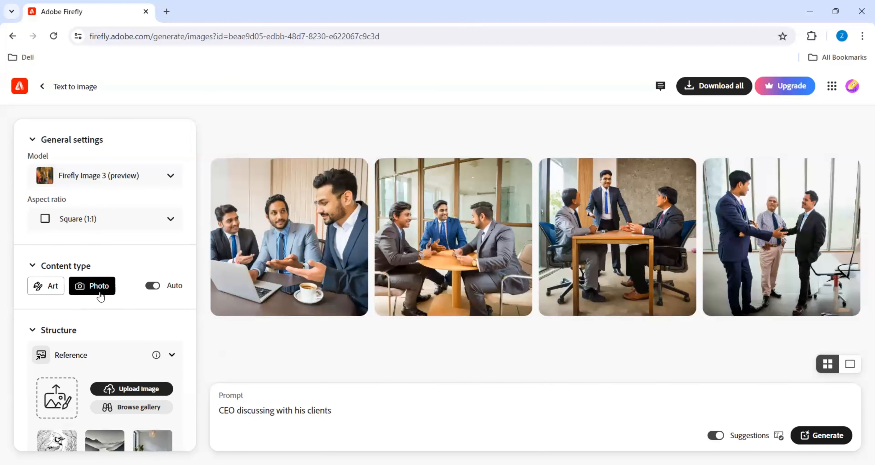
Look over the content type settings and the reference images offered for the image structure.
scroll(102, 292, "down", 5)
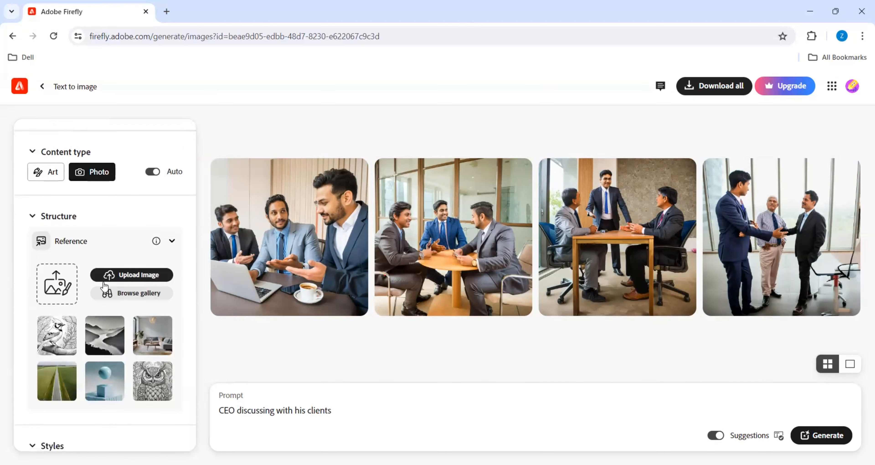
scroll(105, 287, "up", 5)
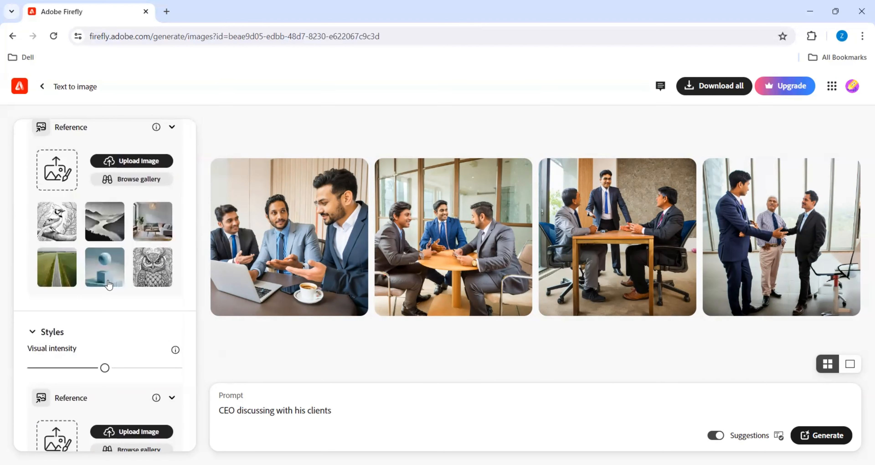
scroll(107, 284, "up", 2)
left_click(172, 183)
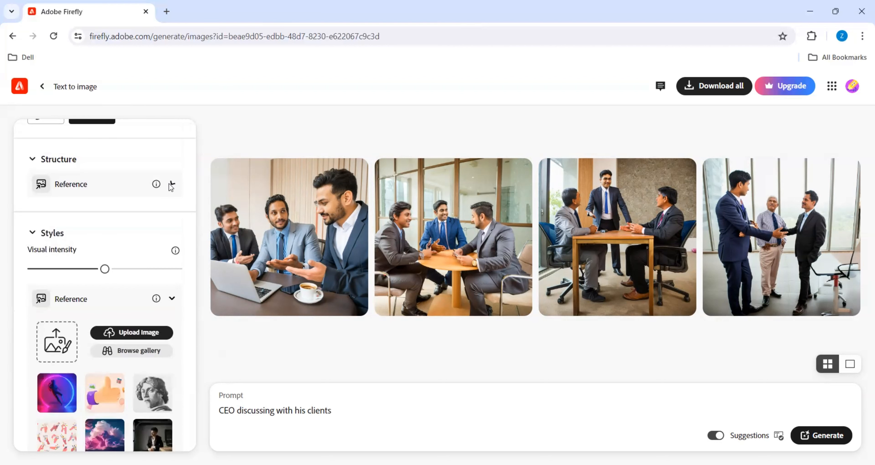
left_click(172, 184)
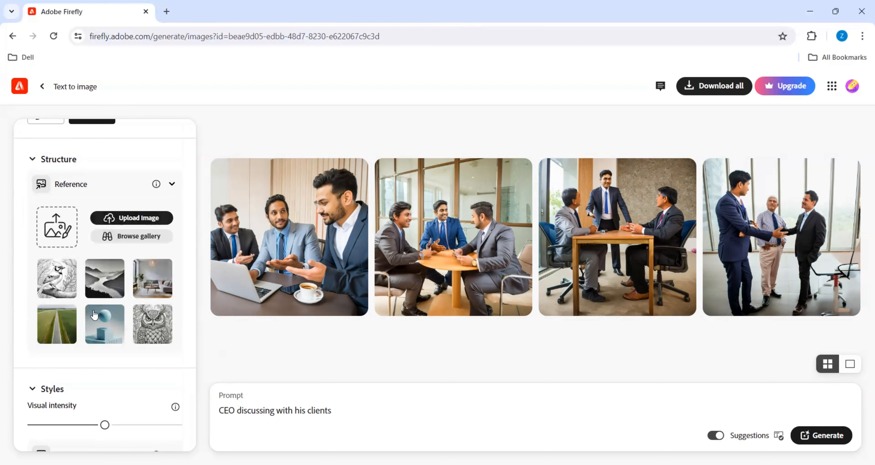
Add the Synthwave effect from the popular style effects to the prompt.
scroll(95, 314, "down", 5)
scroll(66, 289, "down", 5)
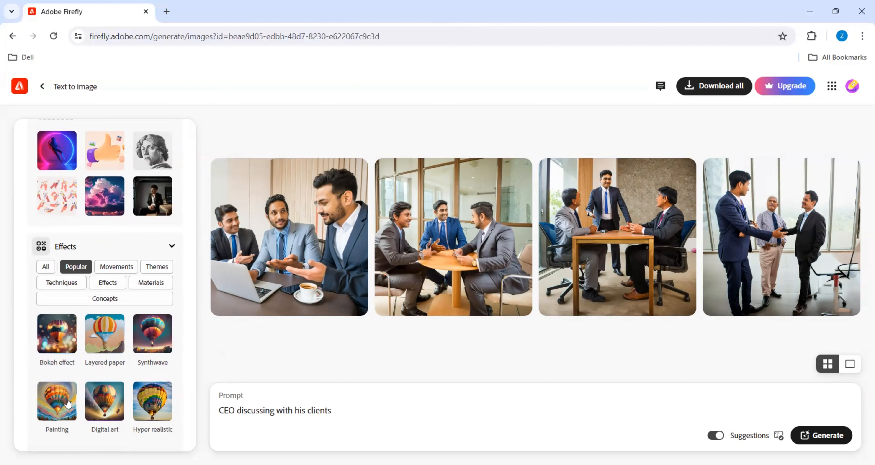
left_click(149, 340)
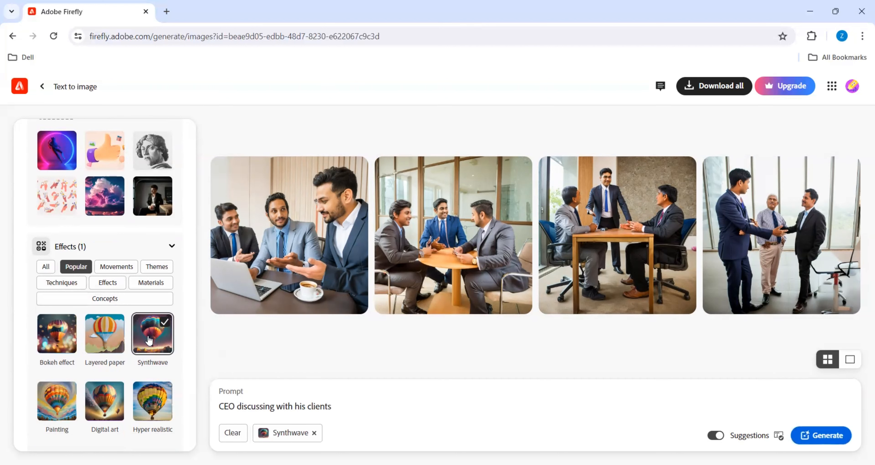
Add the Fantasy effect from the Movements category to the prompt.
left_click(118, 268)
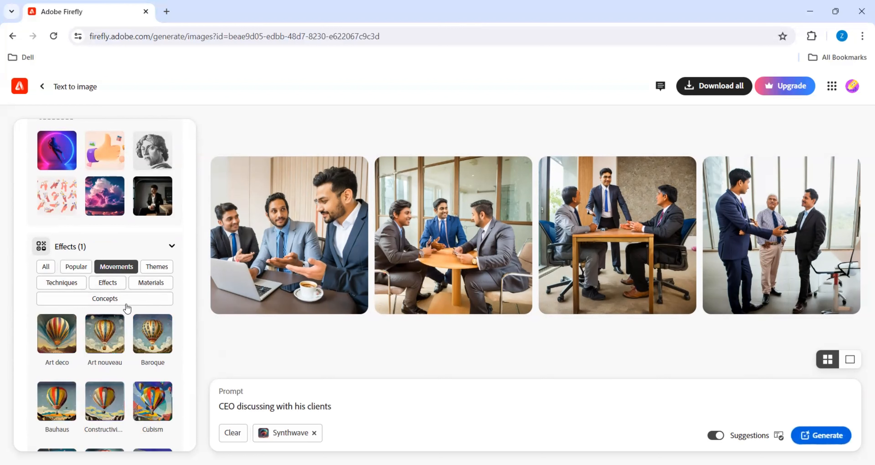
scroll(136, 350, "down", 2)
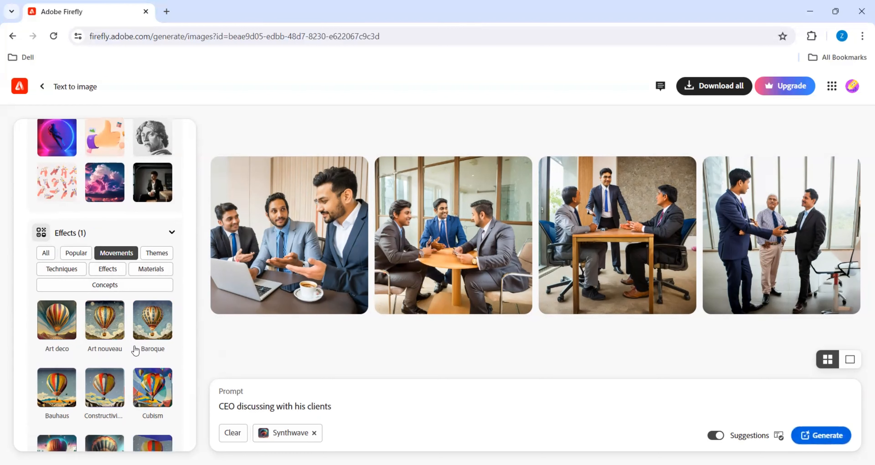
scroll(128, 383, "down", 4)
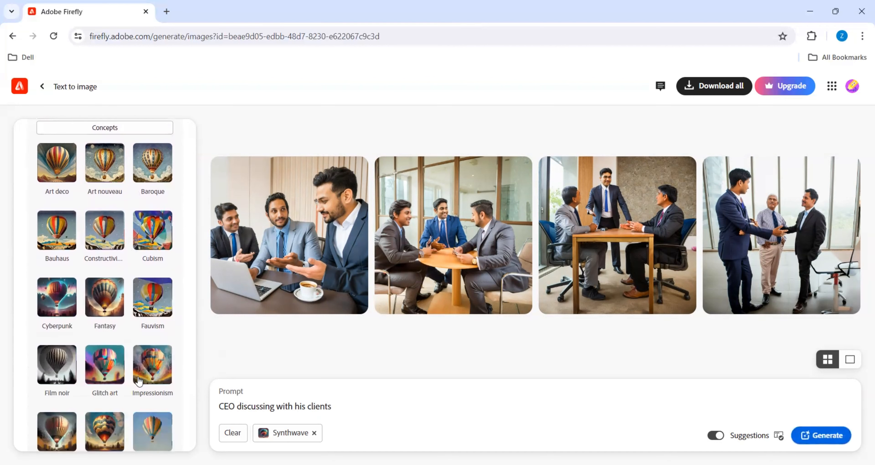
left_click(104, 308)
scroll(103, 307, "up", 4)
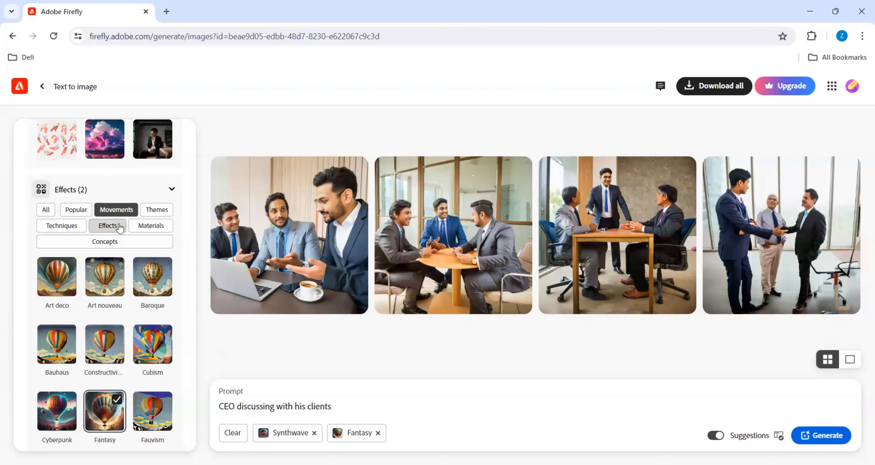
left_click(108, 226)
left_click(116, 209)
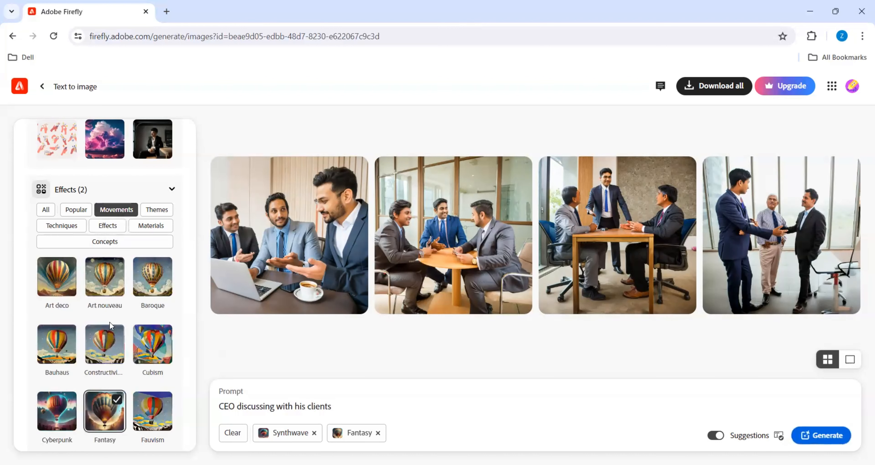
Set the color and tone of the image to Golden.
scroll(121, 366, "down", 6)
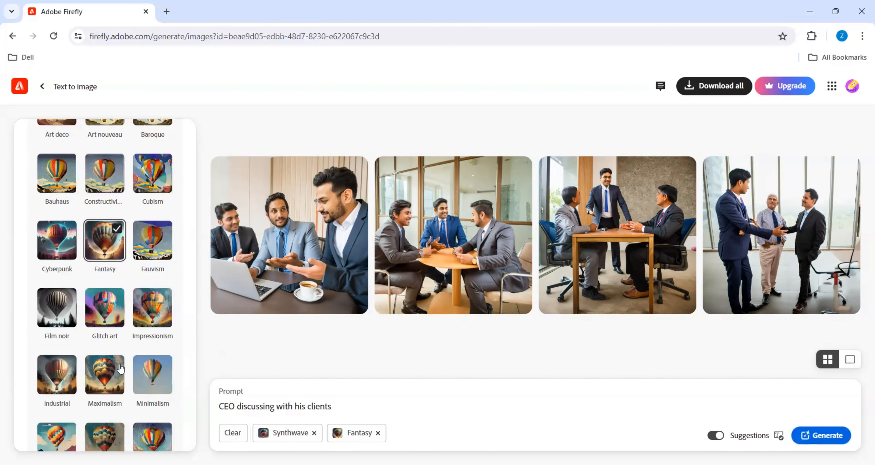
scroll(120, 368, "down", 10)
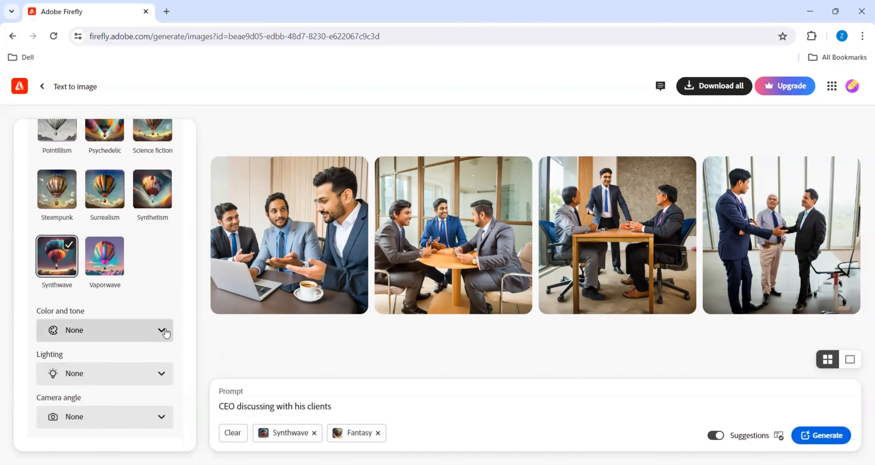
left_click(166, 333)
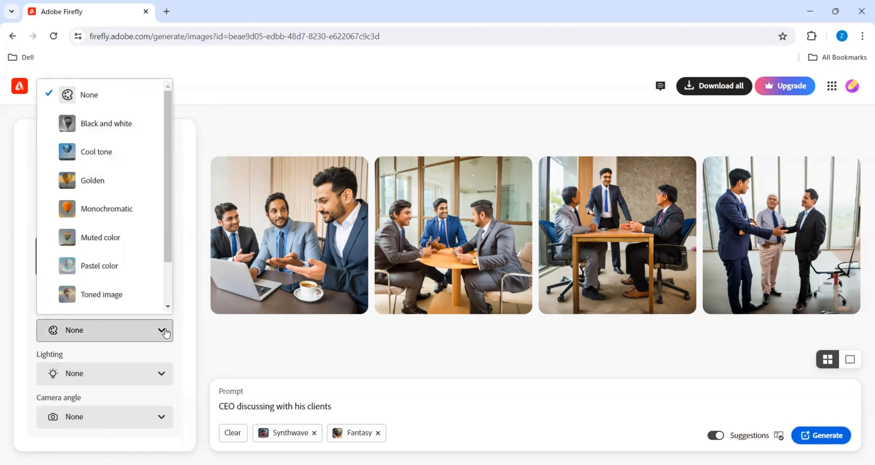
left_click(119, 183)
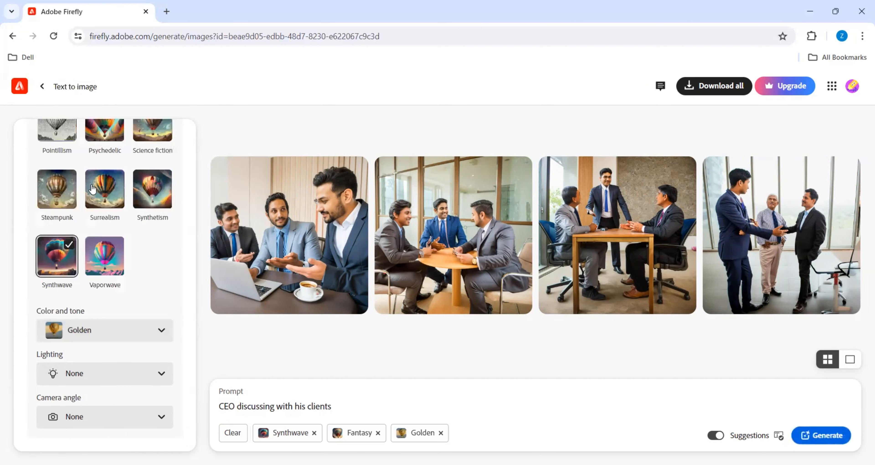
Set the lighting to Dramatic light and generate new images with the chosen effects.
left_click(113, 373)
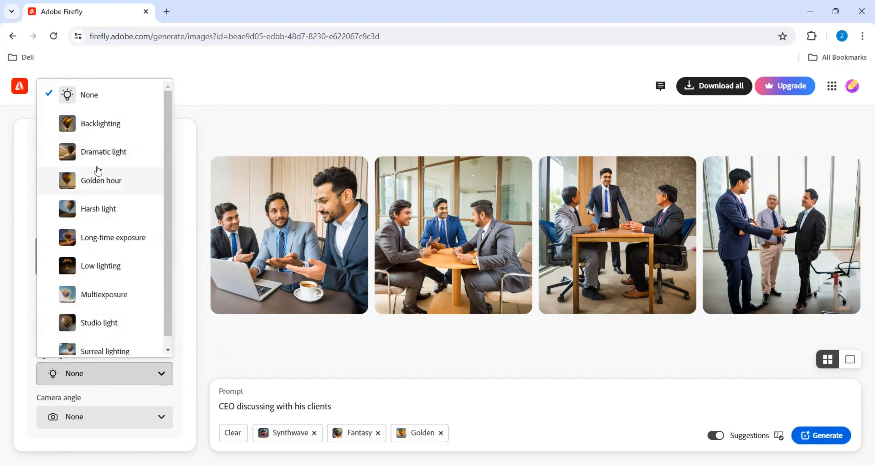
left_click(112, 155)
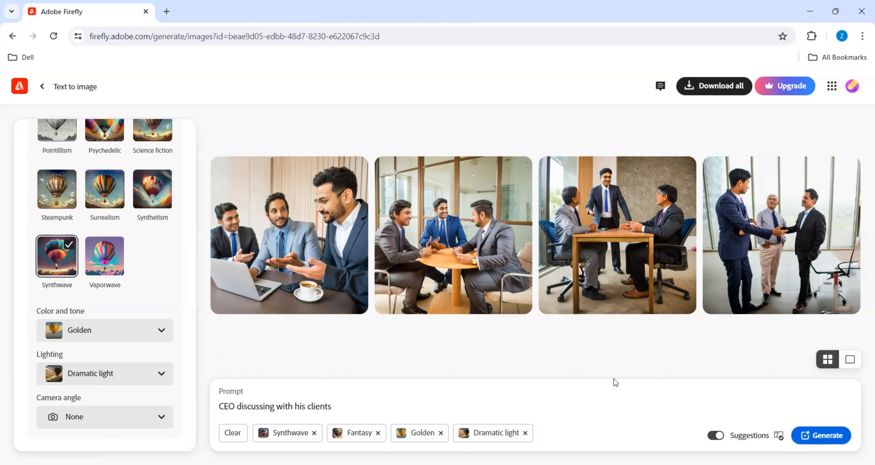
left_click(834, 436)
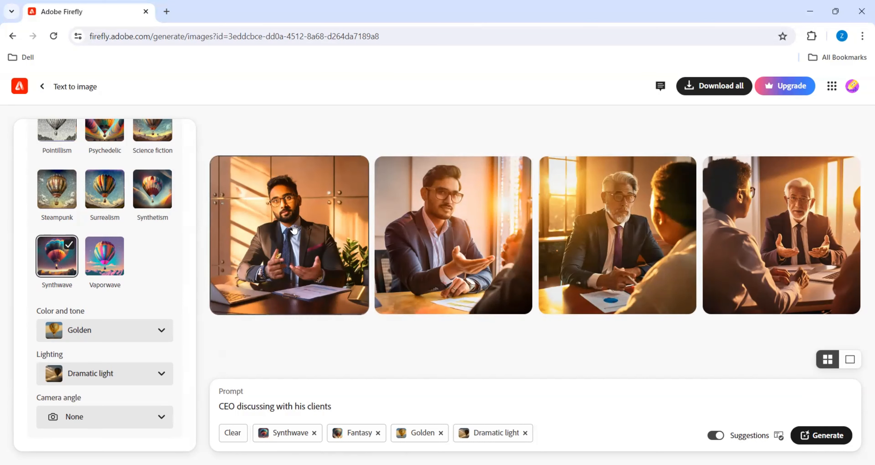
Enlarge the third image, with the grey-haired man facing a client, and generate similar images from it.
left_click(604, 244)
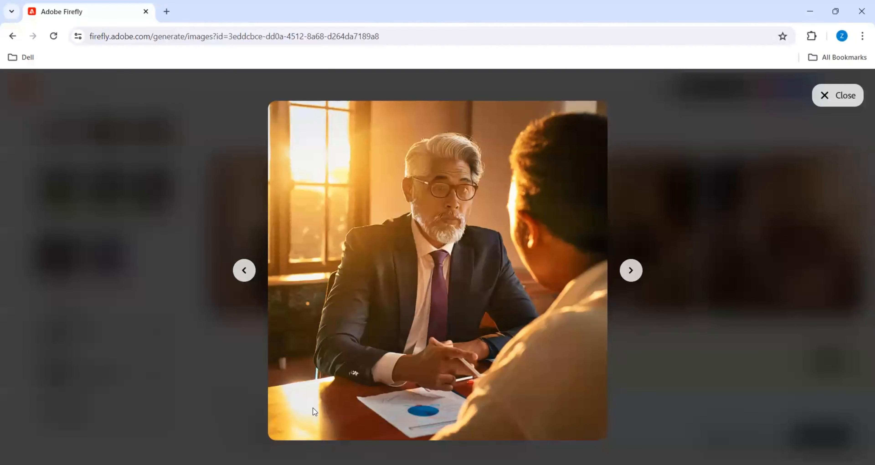
mouse_move(373, 417)
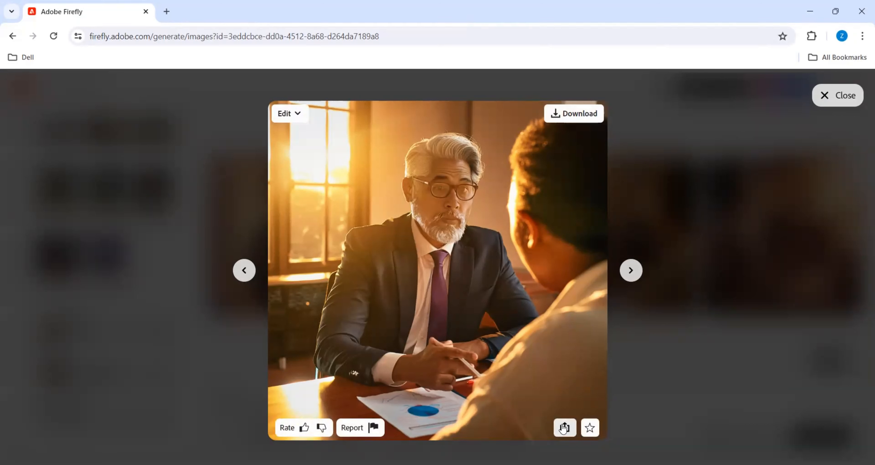
left_click(302, 114)
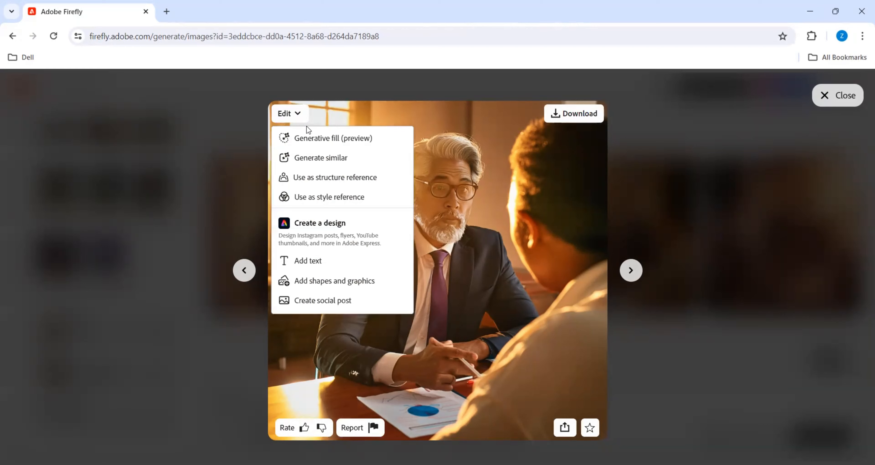
left_click(310, 162)
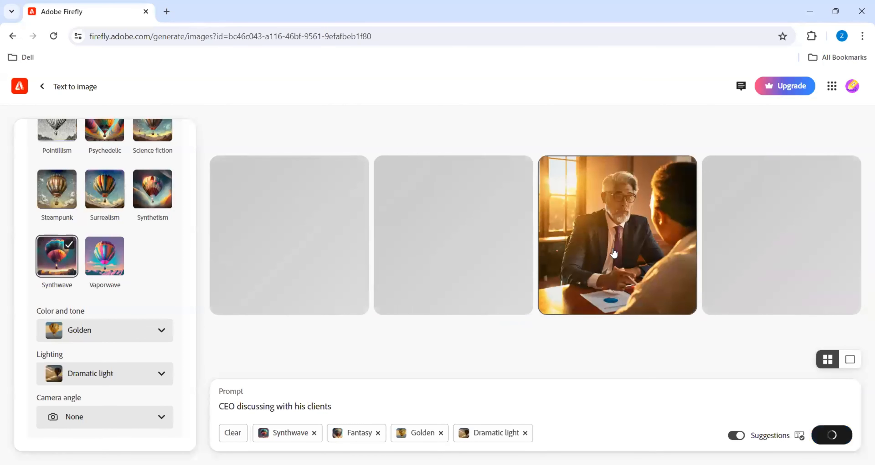
Look through the newly generated similar images one by one at enlarged size, and close the preview.
mouse_move(614, 252)
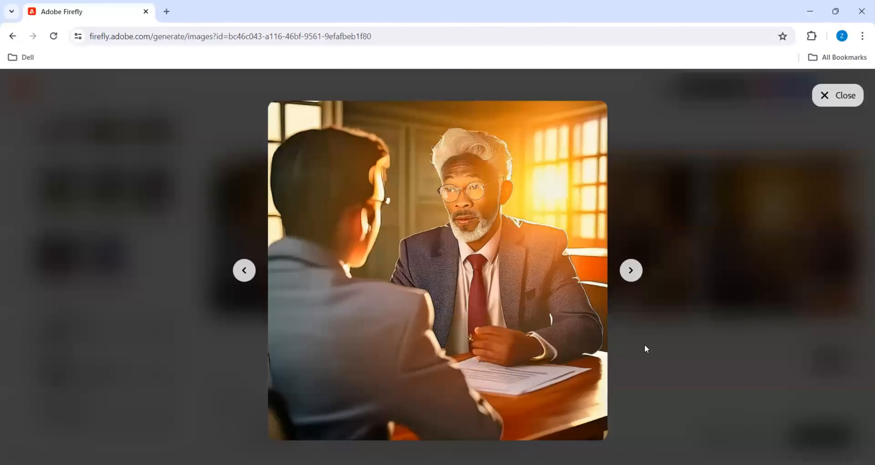
left_click(632, 271)
left_click(631, 271)
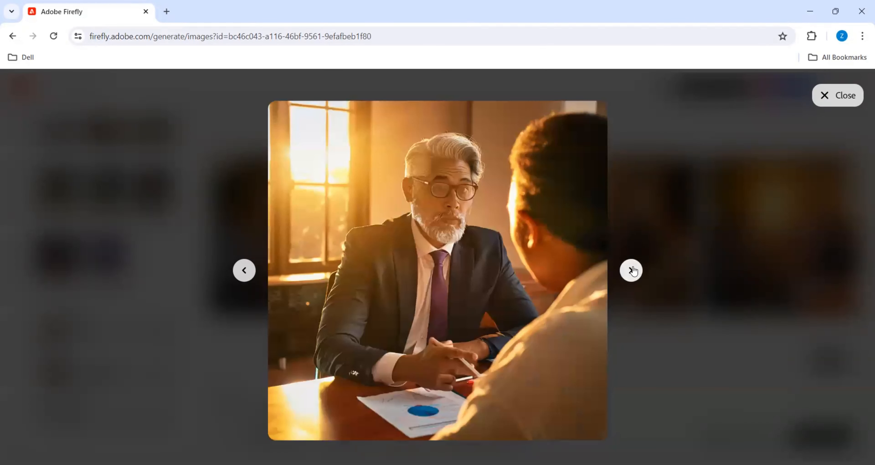
left_click(632, 270)
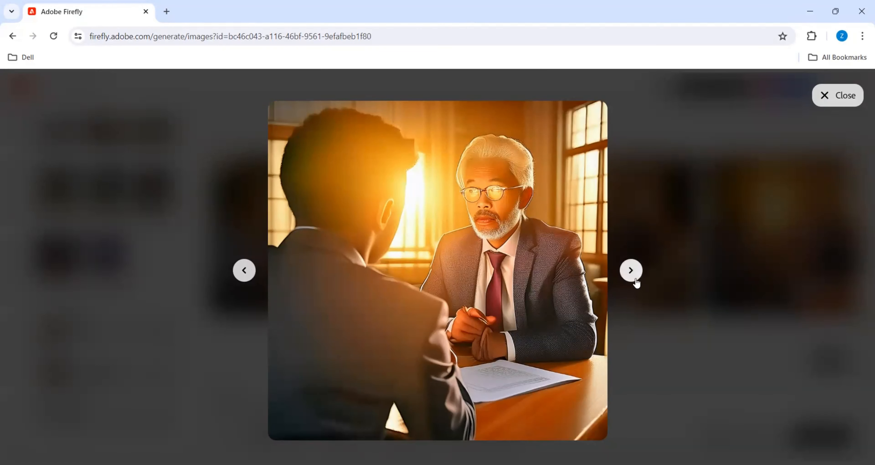
left_click(635, 277)
left_click(634, 277)
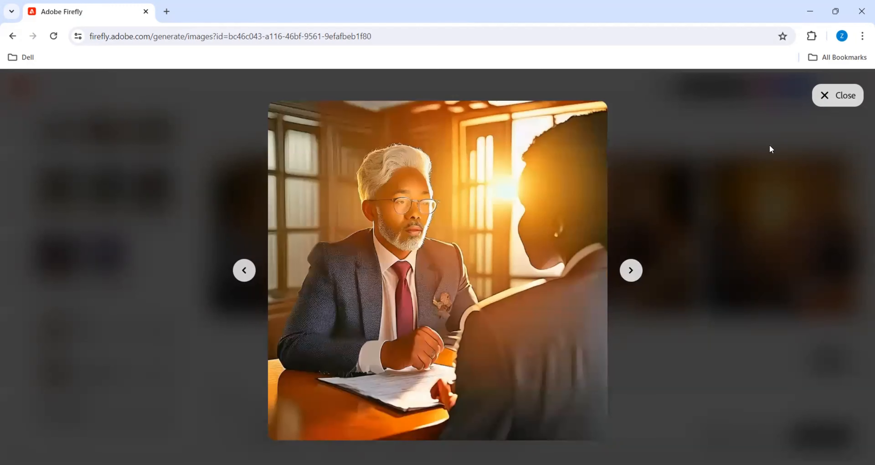
left_click(629, 279)
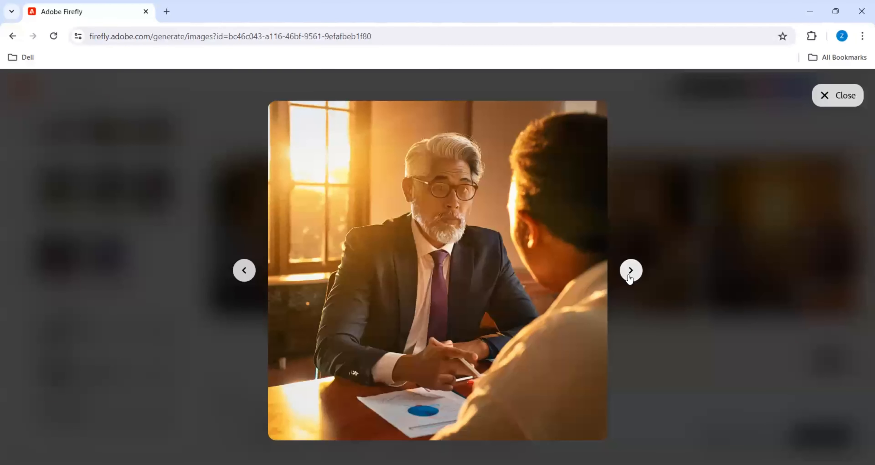
left_click(829, 99)
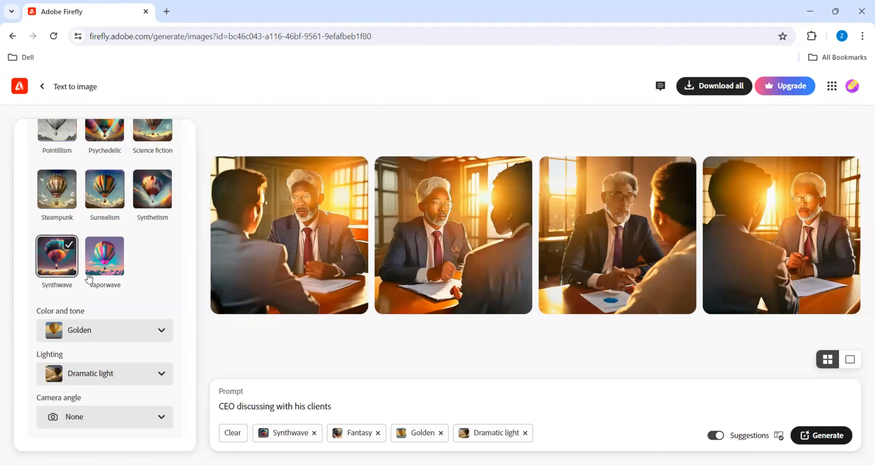
Replace the Synthwave effect with Vaporwave and set the color and tone to Toned image.
left_click(98, 269)
left_click(66, 249)
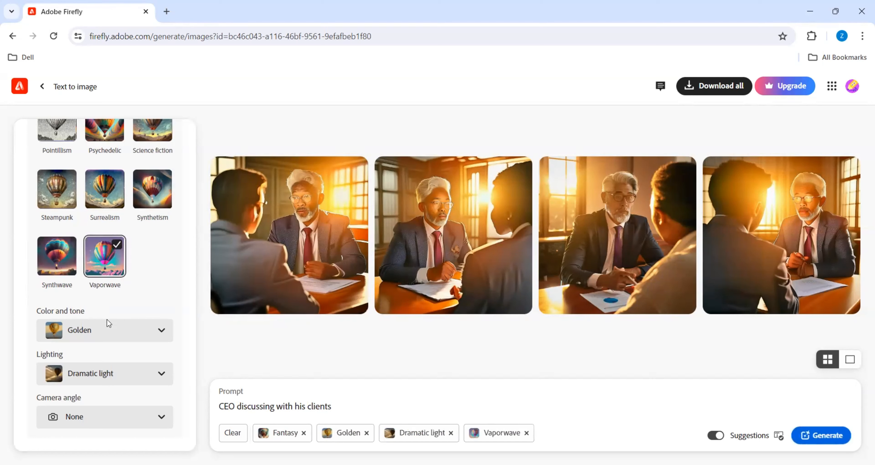
left_click(162, 337)
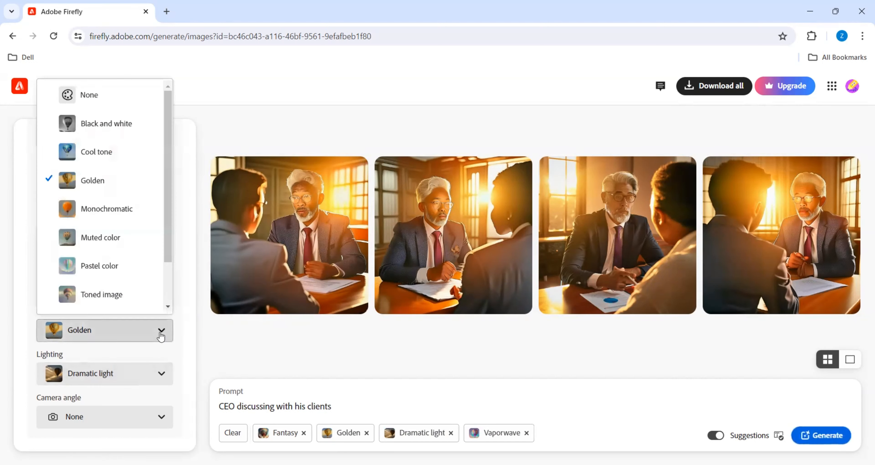
left_click(117, 295)
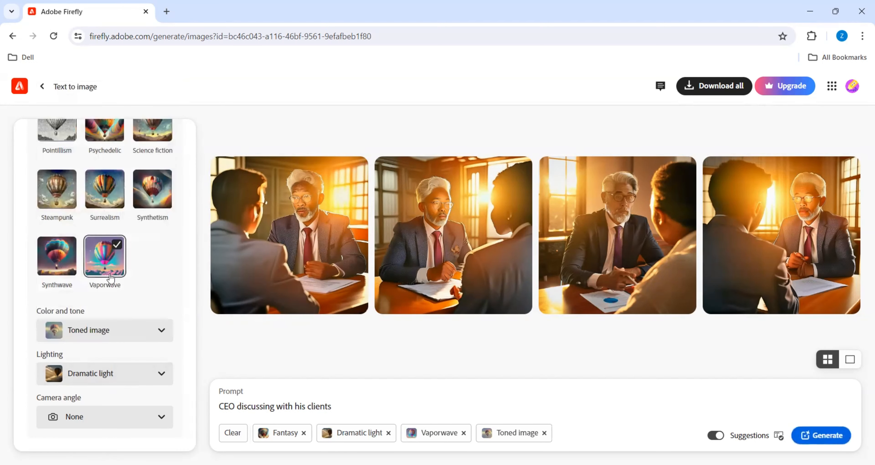
Set the lighting of the image to Studio light.
left_click(138, 374)
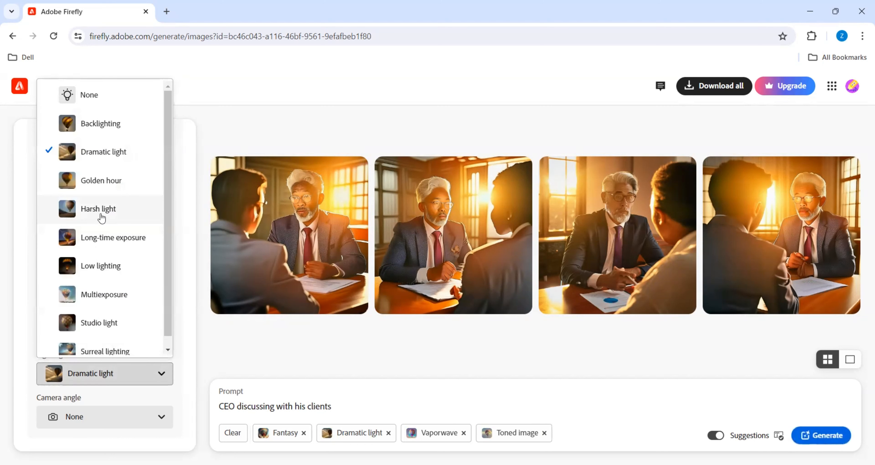
scroll(116, 294, "down", 1)
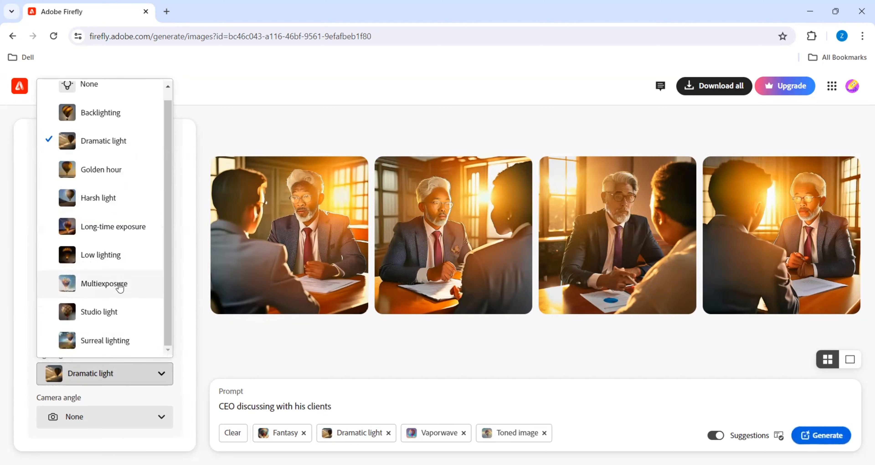
left_click(114, 306)
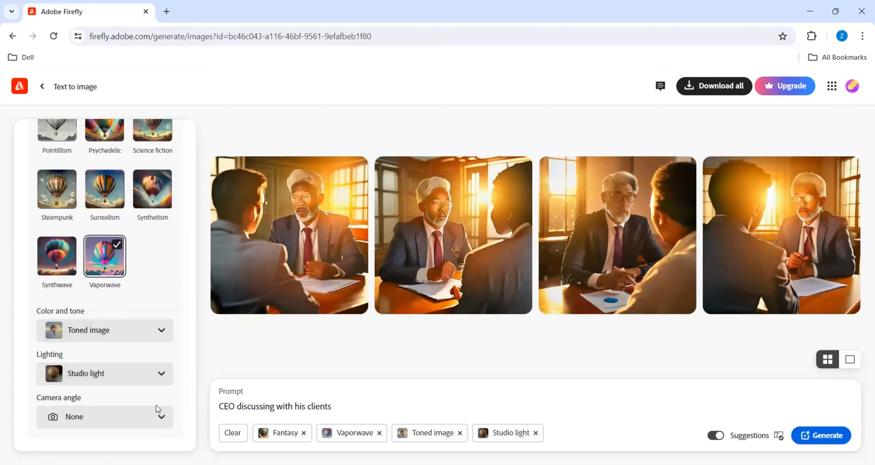
Set the camera angle to Shot from above and generate the images again.
left_click(157, 420)
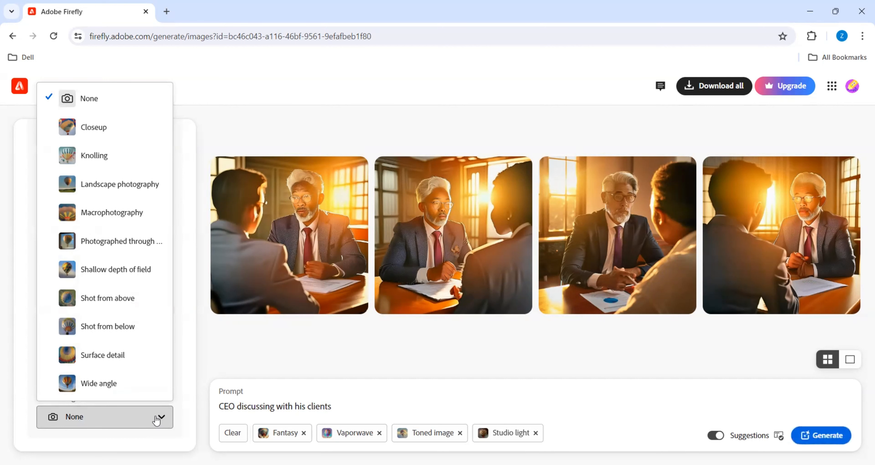
left_click(128, 303)
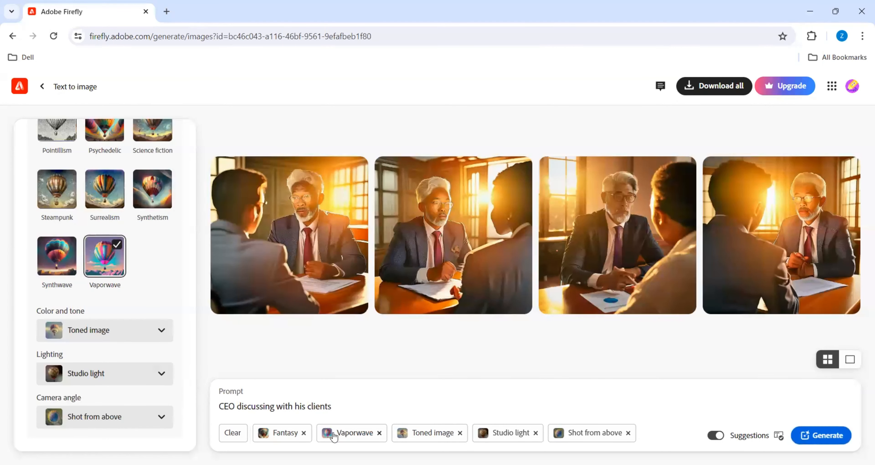
left_click(836, 439)
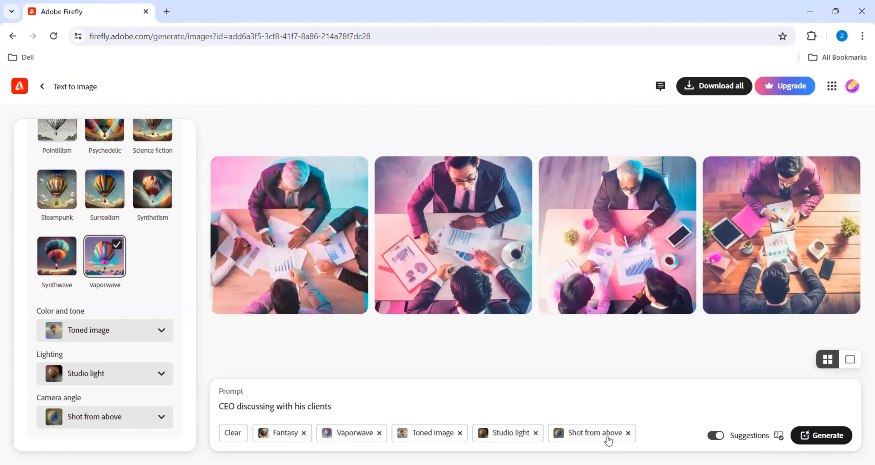
Remove the Toned image style from the prompt and set the color and tone to Cool tone.
mouse_move(673, 265)
left_click(460, 433)
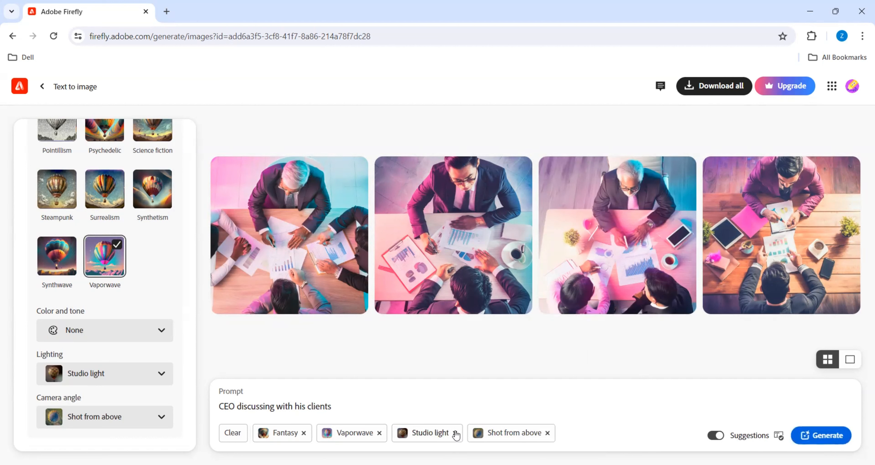
scroll(105, 288, "up", 10)
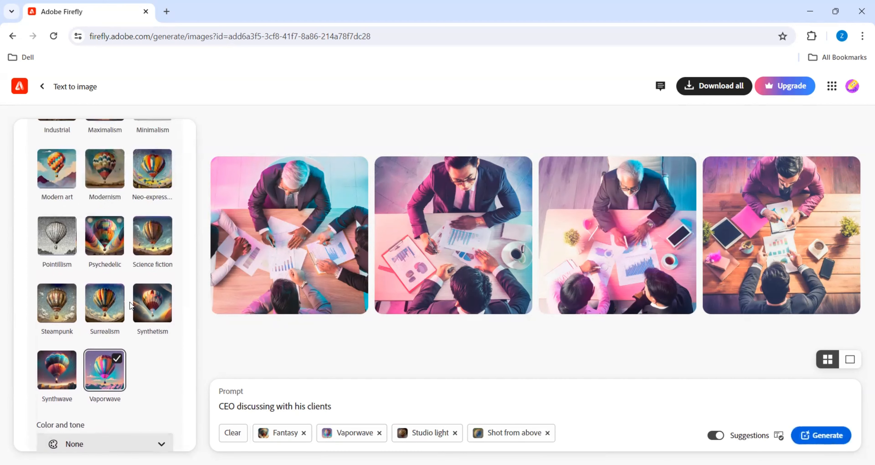
scroll(154, 309, "down", 10)
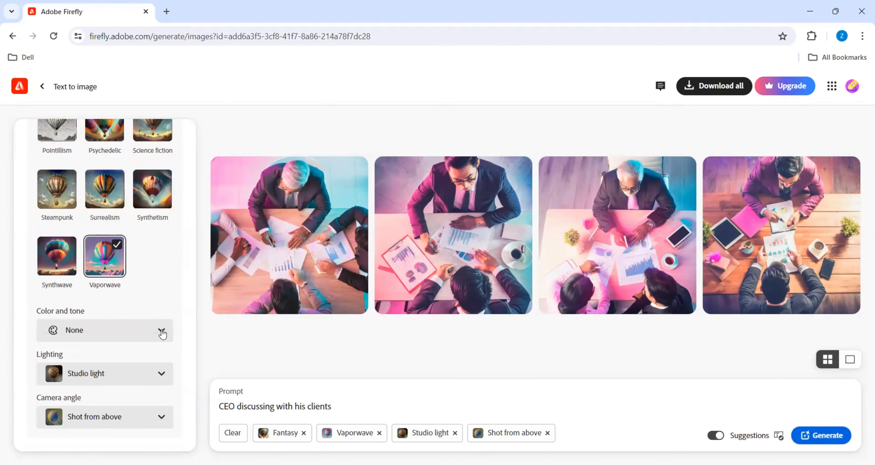
left_click(160, 330)
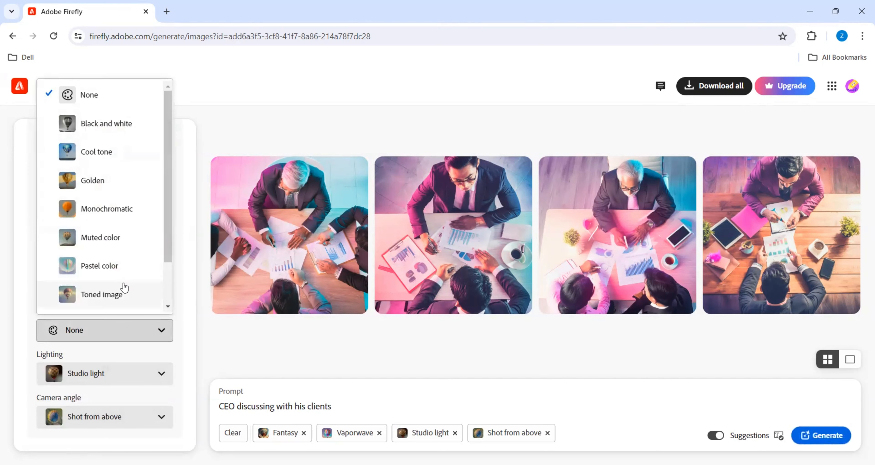
left_click(99, 159)
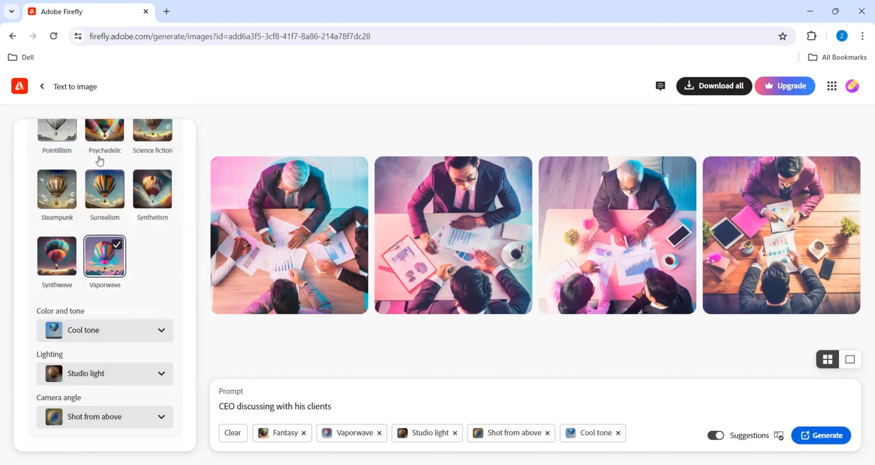
Generate the images with the Cool tone setting and check them in the larger single-image layout before returning to the grid.
left_click(797, 439)
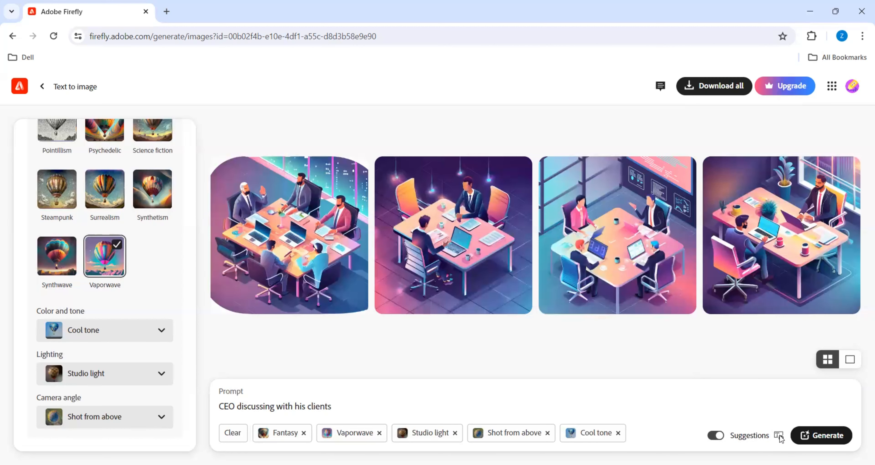
left_click(852, 361)
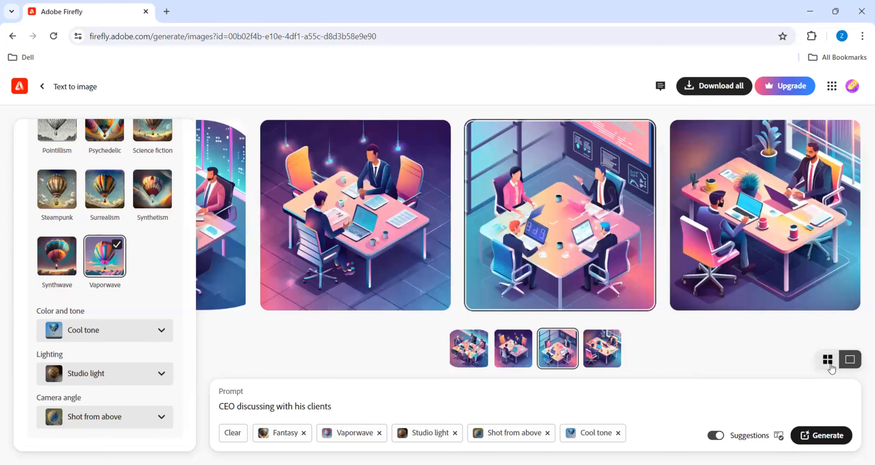
left_click(828, 363)
Add the Otherworldly depiction effect from the Effects category to the prompt.
scroll(83, 255, "up", 10)
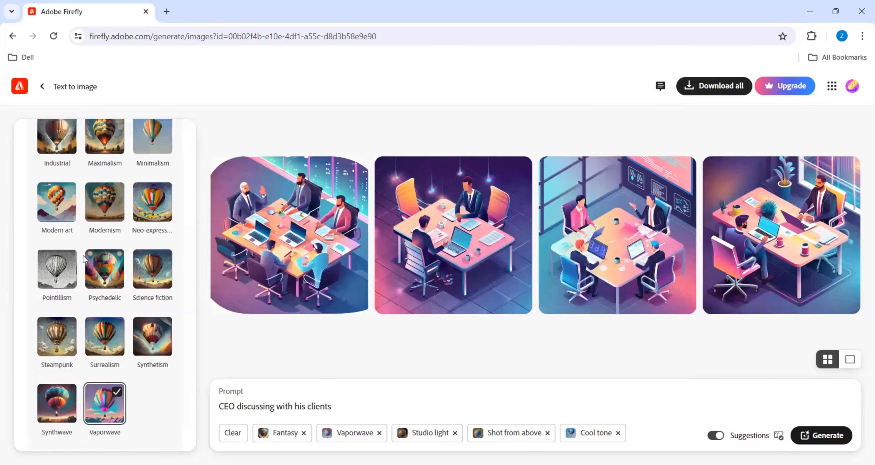
left_click(114, 295)
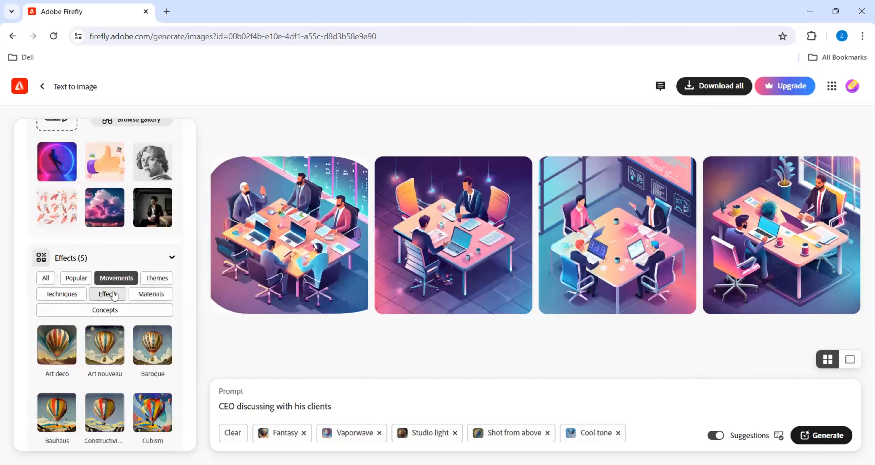
scroll(114, 296, "down", 5)
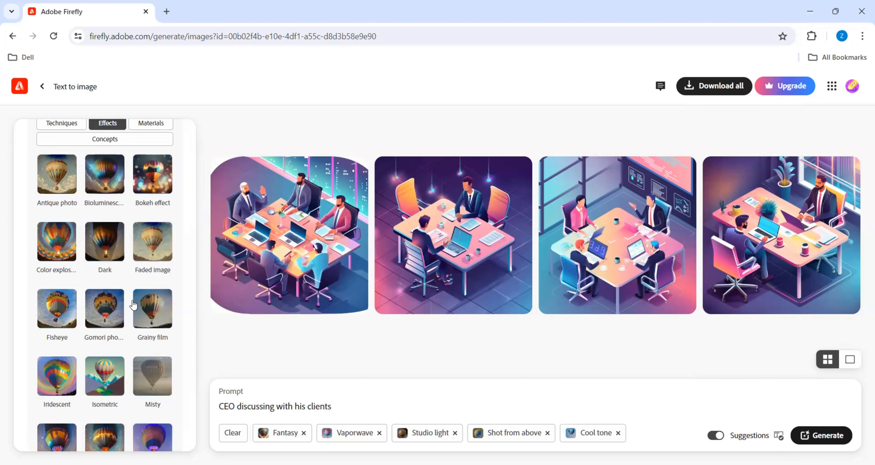
scroll(119, 334, "down", 3)
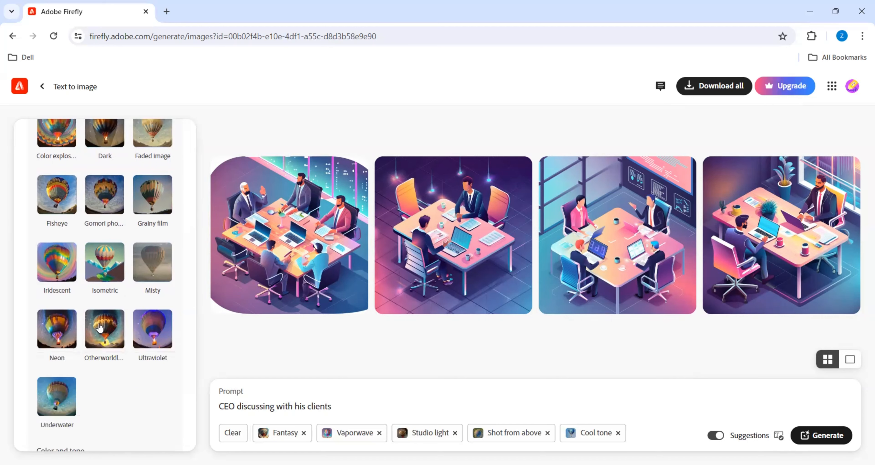
left_click(106, 331)
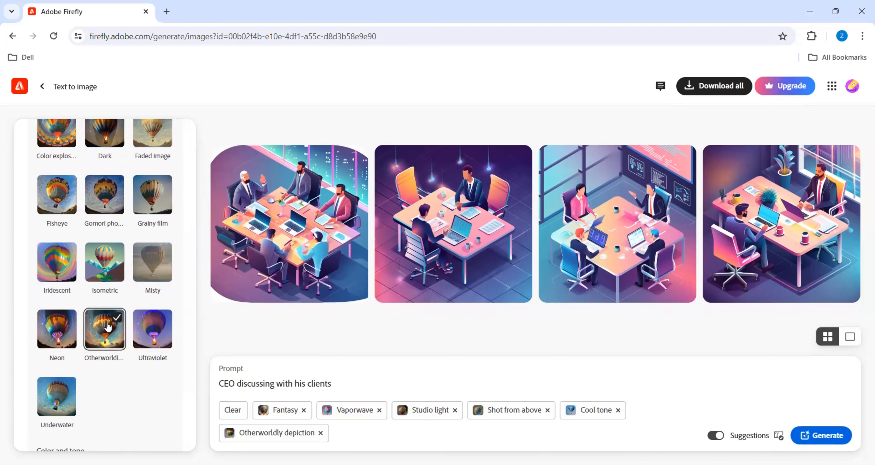
scroll(108, 326, "down", 3)
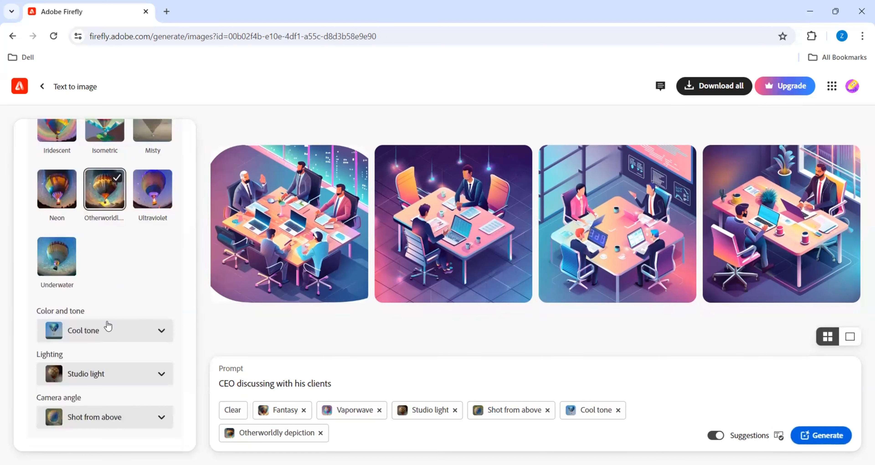
Set the color and tone to Pastel color and the content type to Art.
left_click(113, 331)
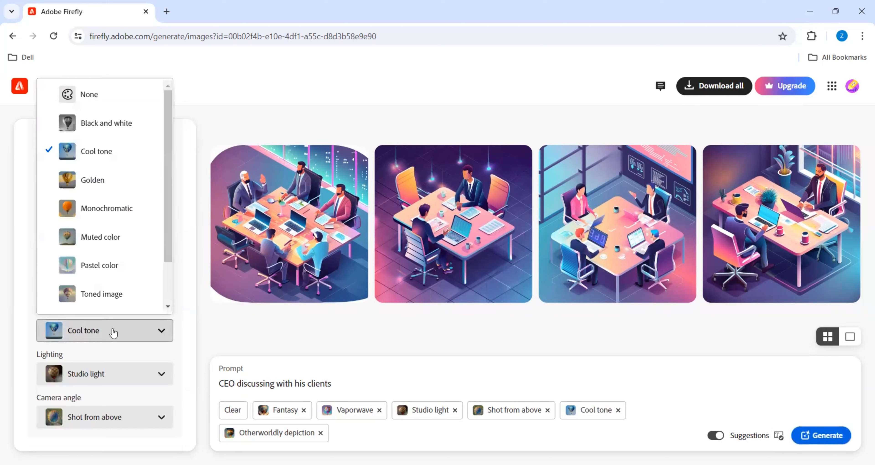
left_click(97, 267)
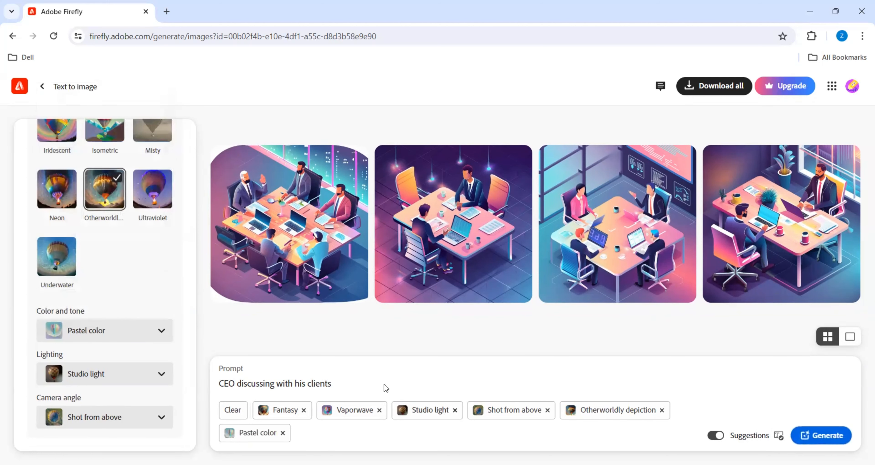
scroll(93, 221, "up", 5)
scroll(94, 221, "up", 10)
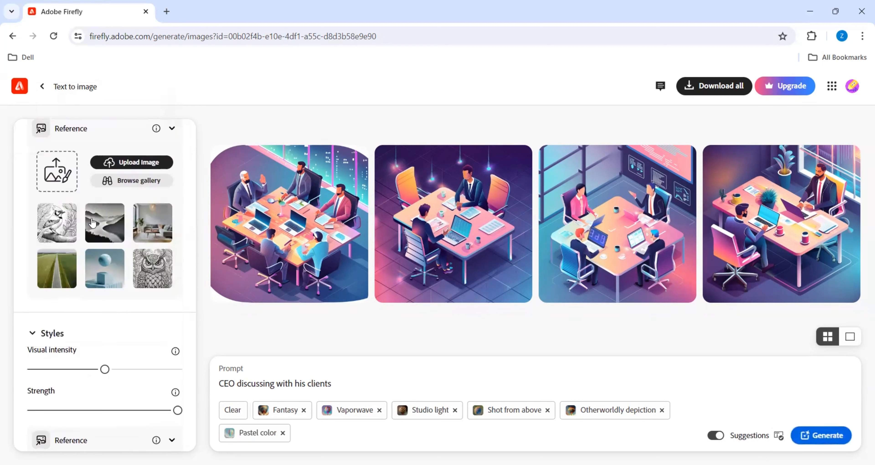
scroll(94, 221, "up", 3)
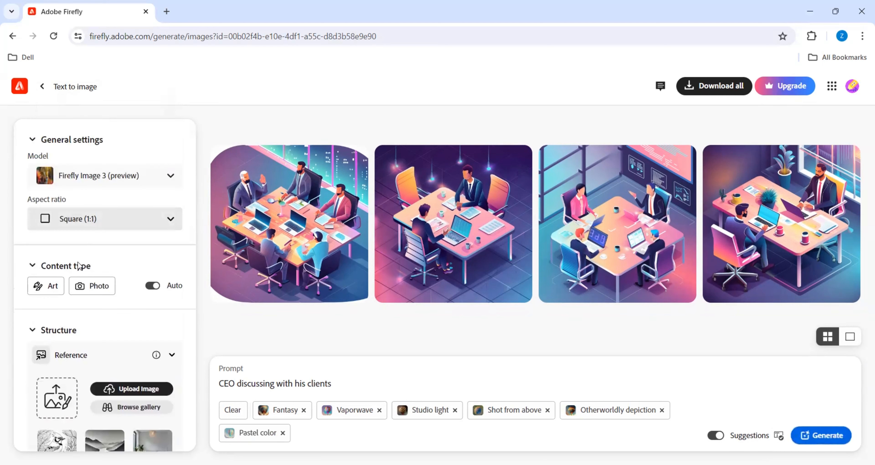
left_click(47, 291)
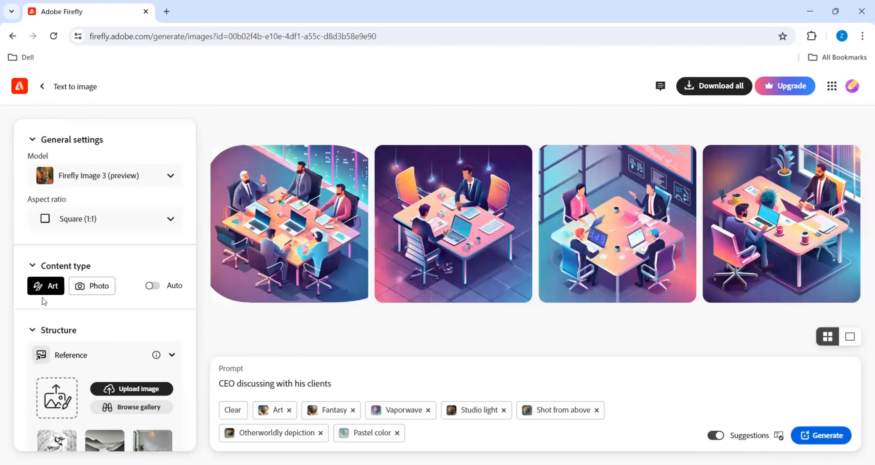
Generate the images with the new settings and enlarge the fourth result, the bearded CEO seated with two clients.
left_click(820, 443)
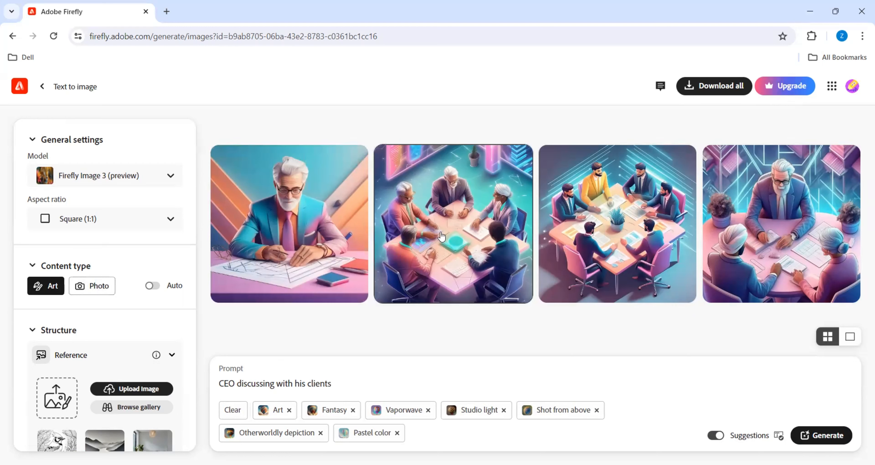
left_click(792, 249)
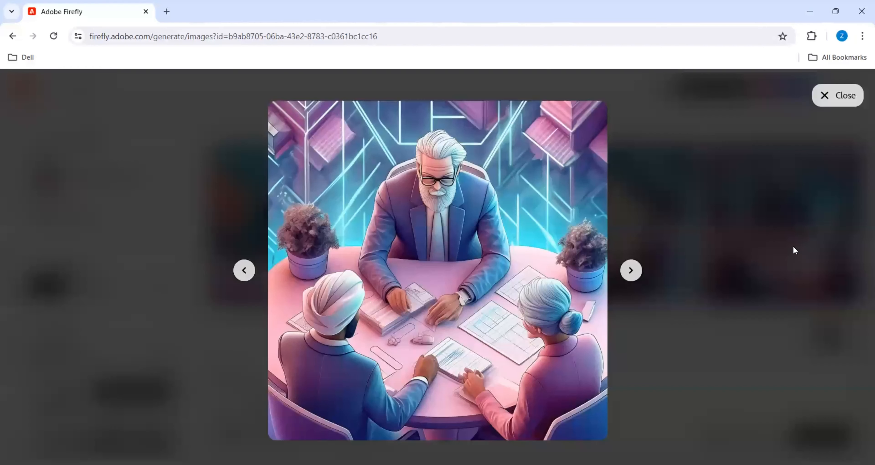
mouse_move(509, 412)
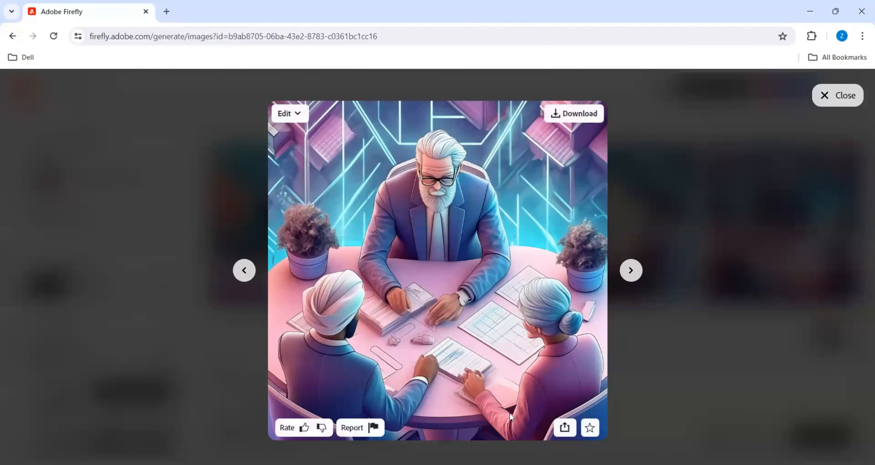
Use the enlarged image of the CEO with two clients as both the style reference and the structure reference.
left_click(296, 115)
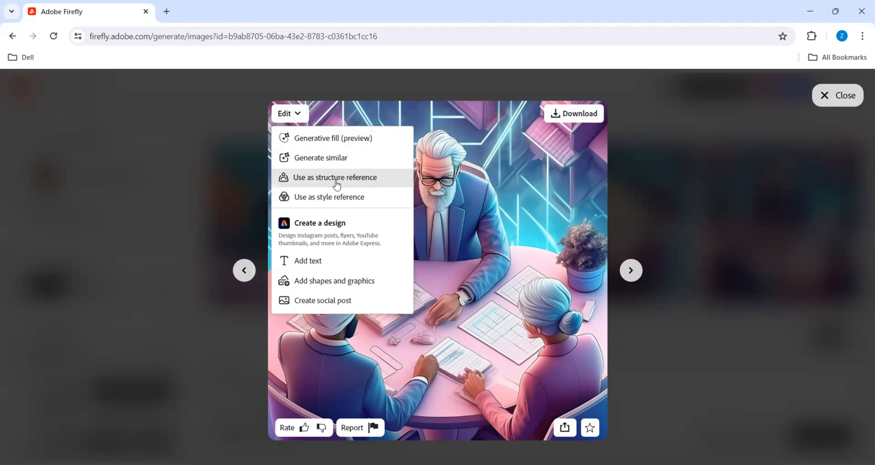
left_click(332, 197)
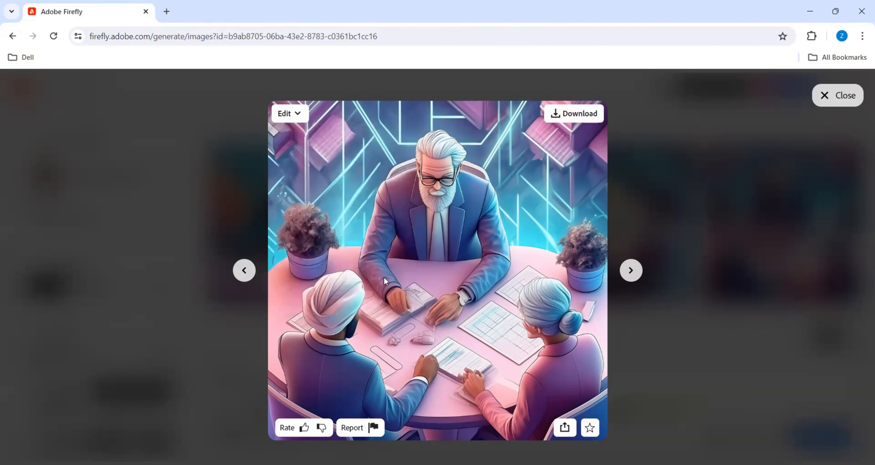
left_click(290, 115)
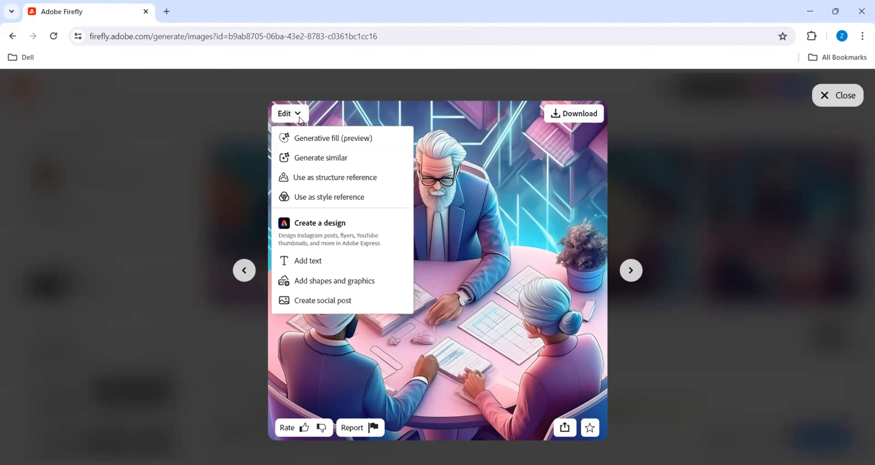
left_click(315, 204)
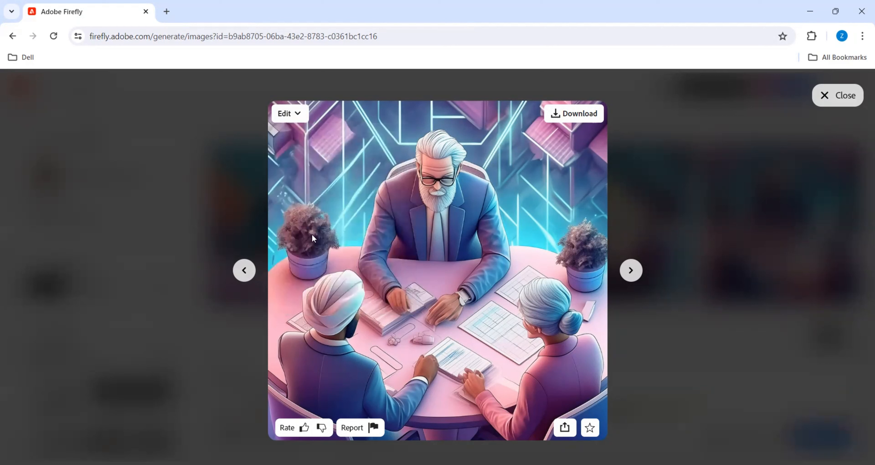
left_click(299, 112)
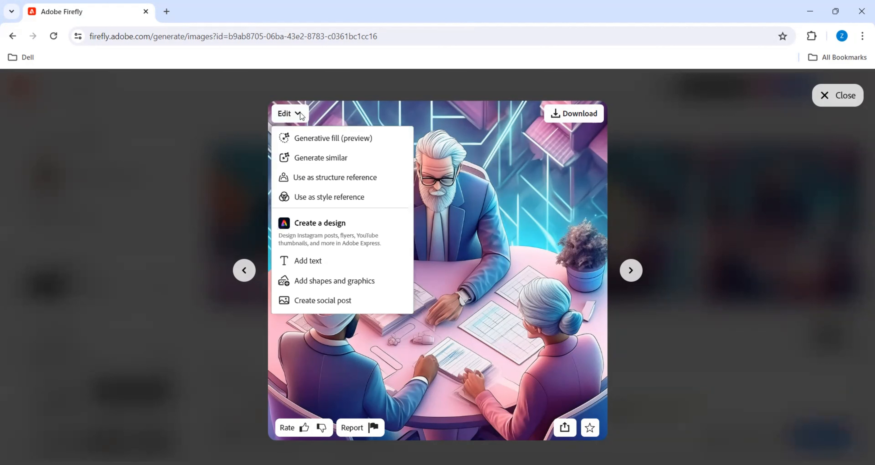
left_click(308, 177)
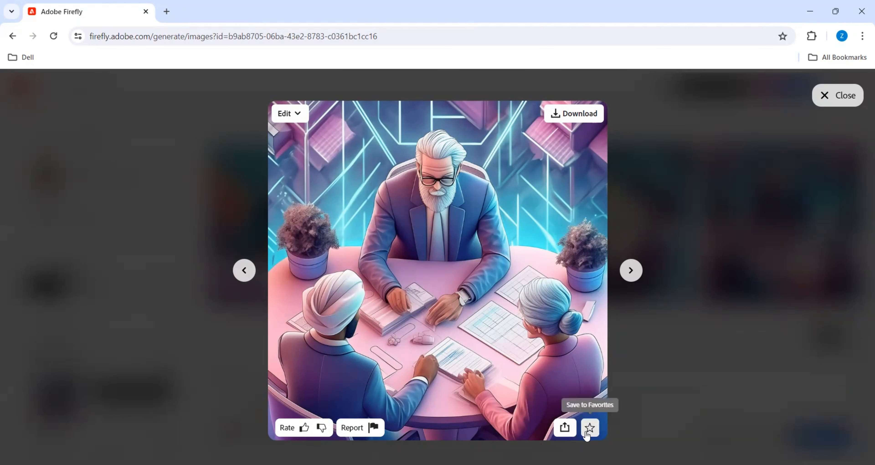
View the next generated image in the enlarged view.
left_click(628, 272)
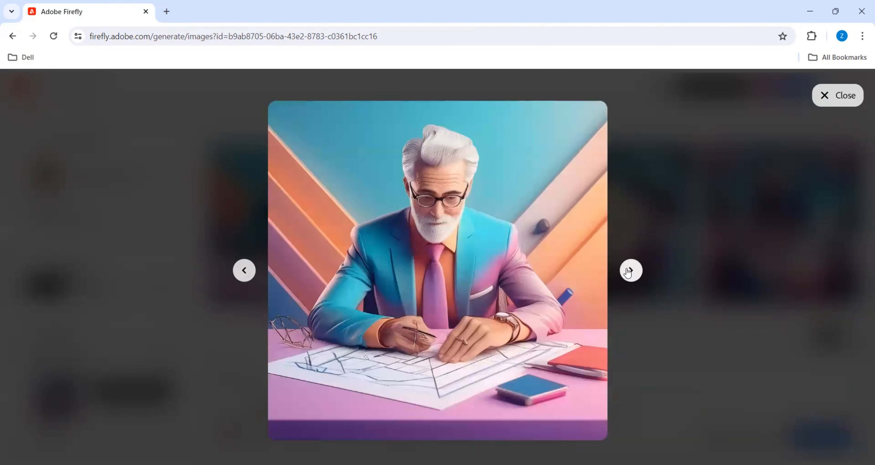
mouse_move(494, 190)
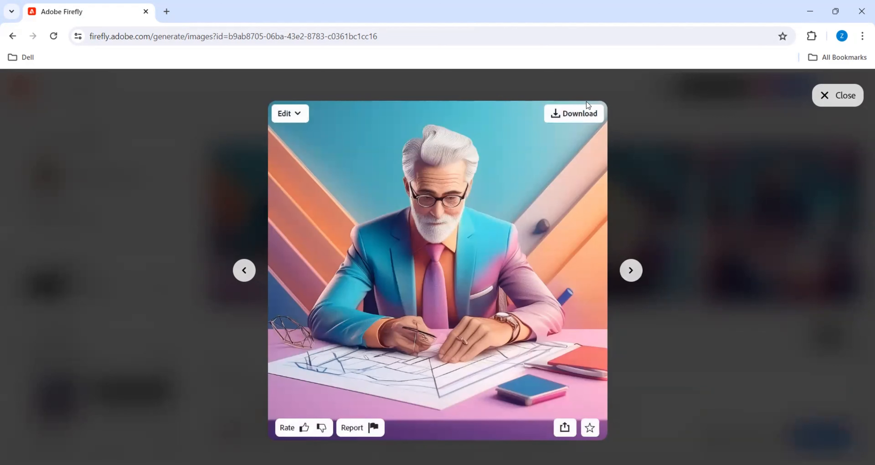